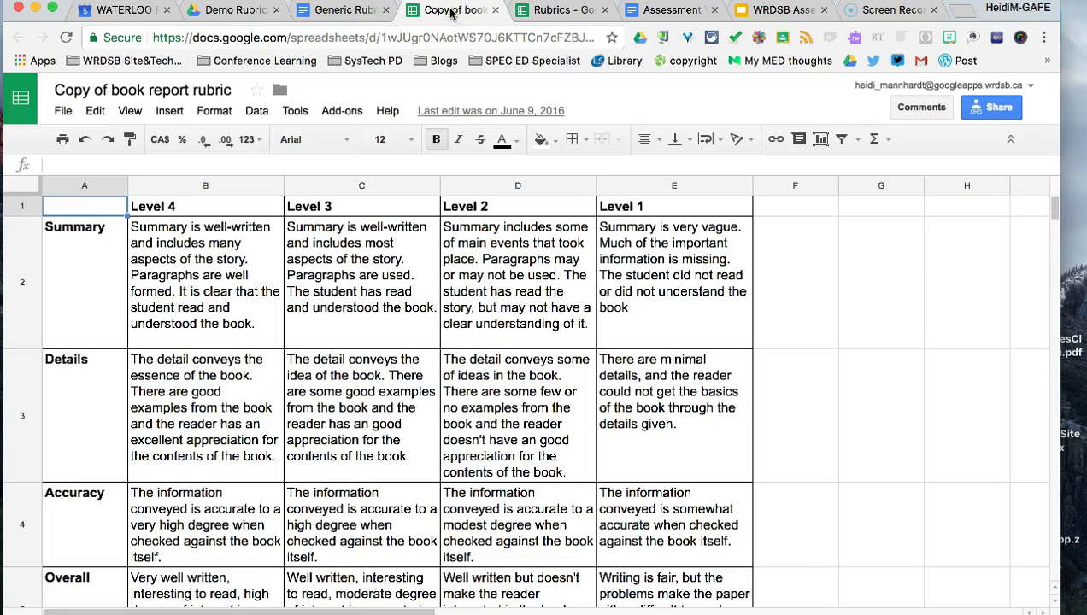
- Examine the Rubrics spreadsheet, the Generic Rubric for Non-fiction Writing document and the slide on formatting rubrics in Sheets
click(557, 10)
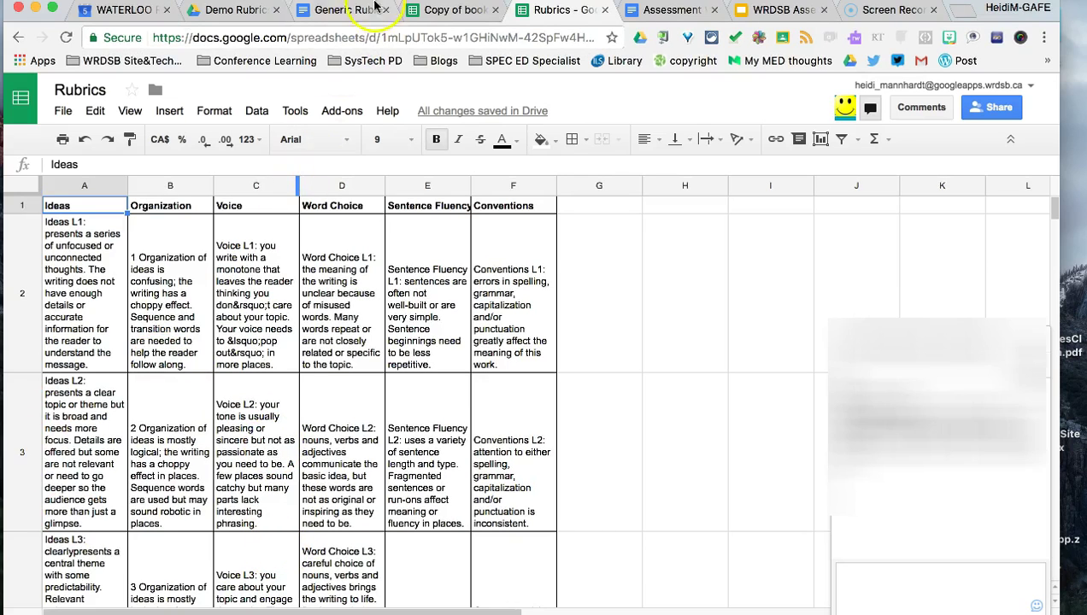
click(344, 11)
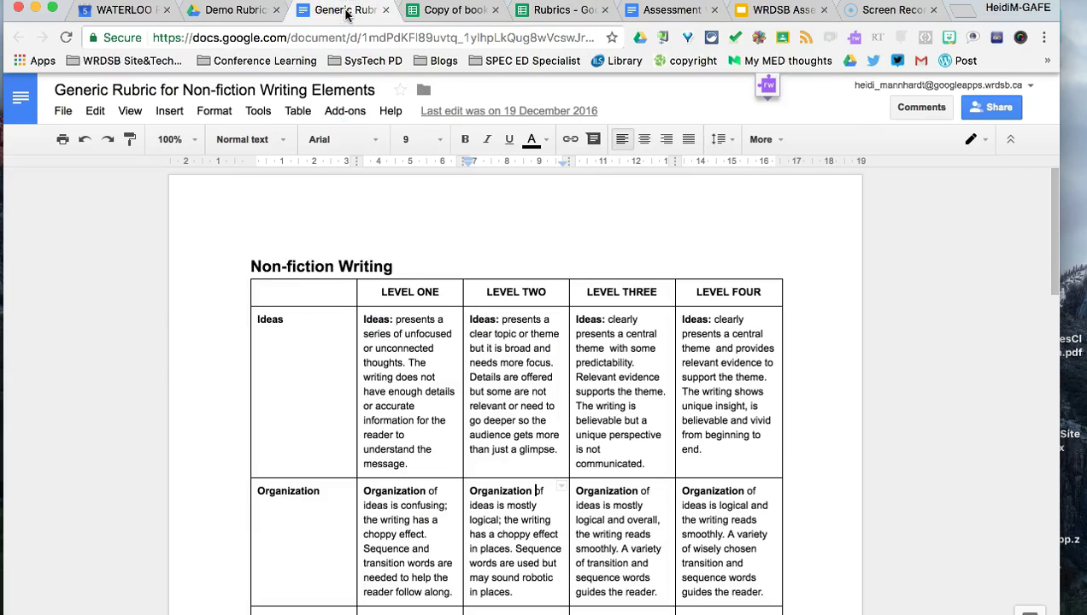
scroll(337, 271, down, 2)
scroll(338, 271, down, 2)
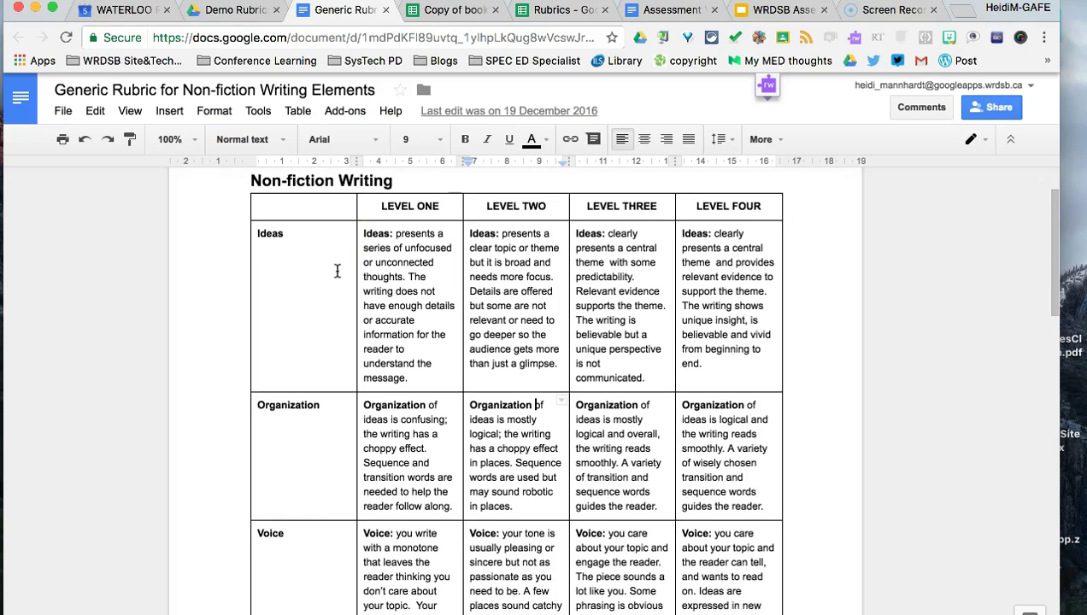
click(333, 236)
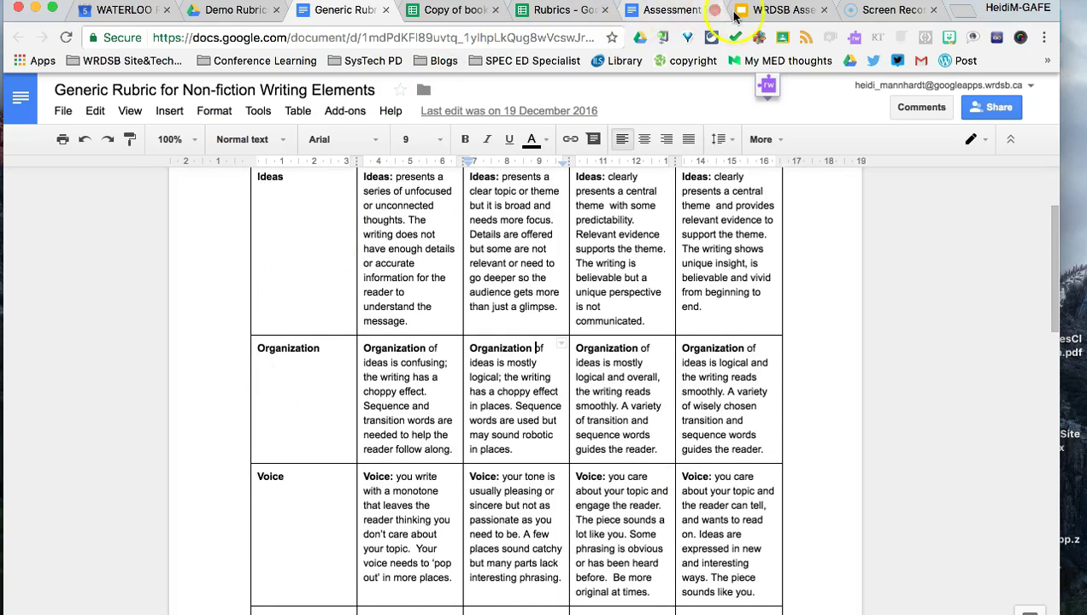
click(756, 8)
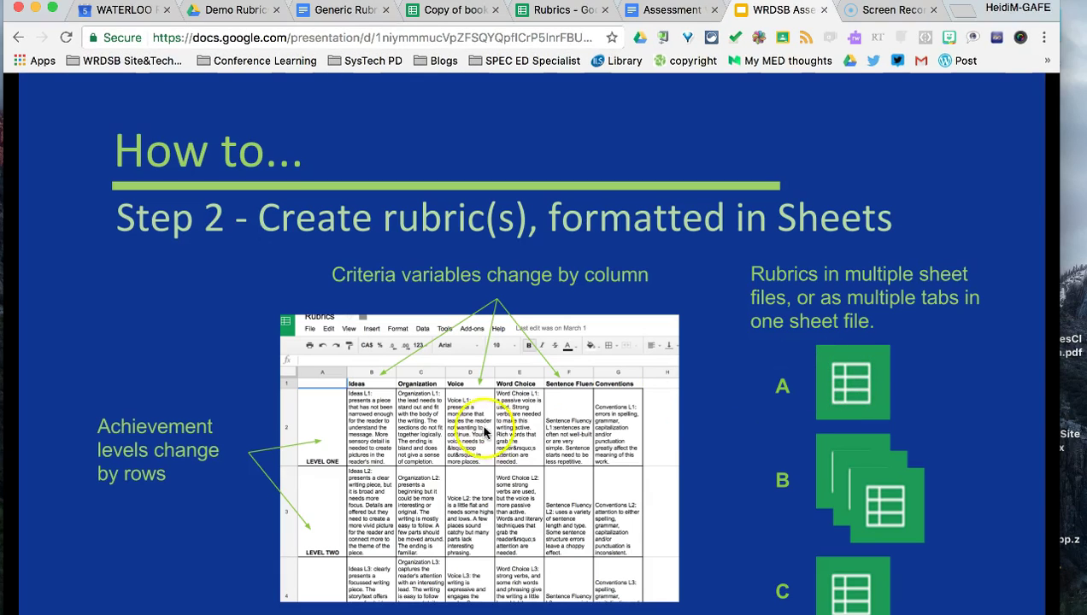
- Select and copy the entire Non-fiction Writing rubric table, through the Conventions row, in the Generic Rubric document
key(super+3)
scroll(742, 484, down, 3)
scroll(742, 484, down, 5)
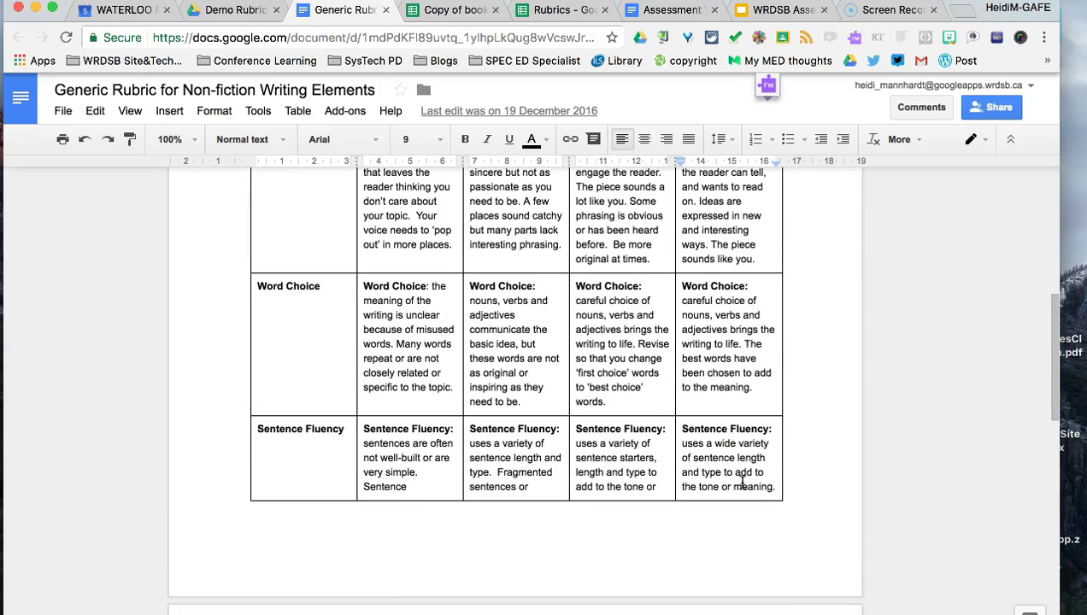
scroll(748, 484, down, 3)
shift+click(752, 485)
scroll(754, 485, down, 7)
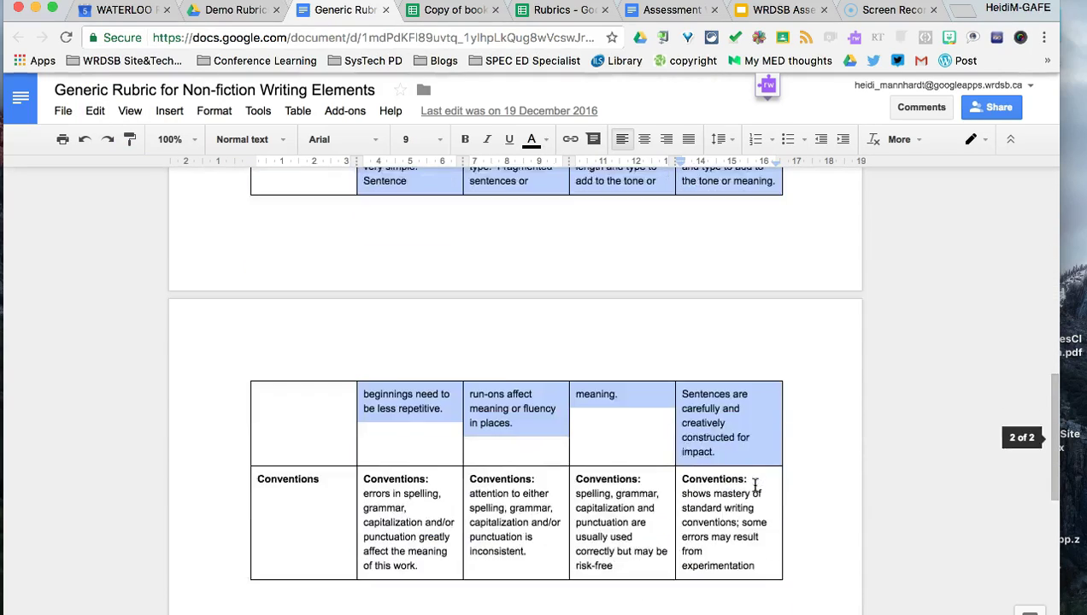
shift+click(769, 455)
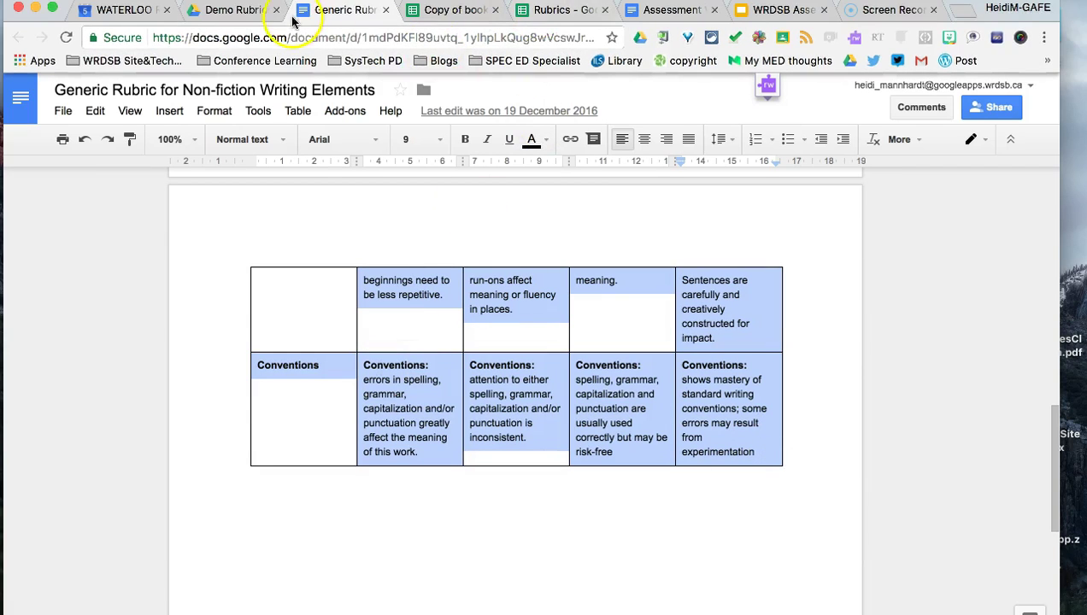
- Create a new blank spreadsheet in the Demo Rubrics folder of Google Drive
click(209, 12)
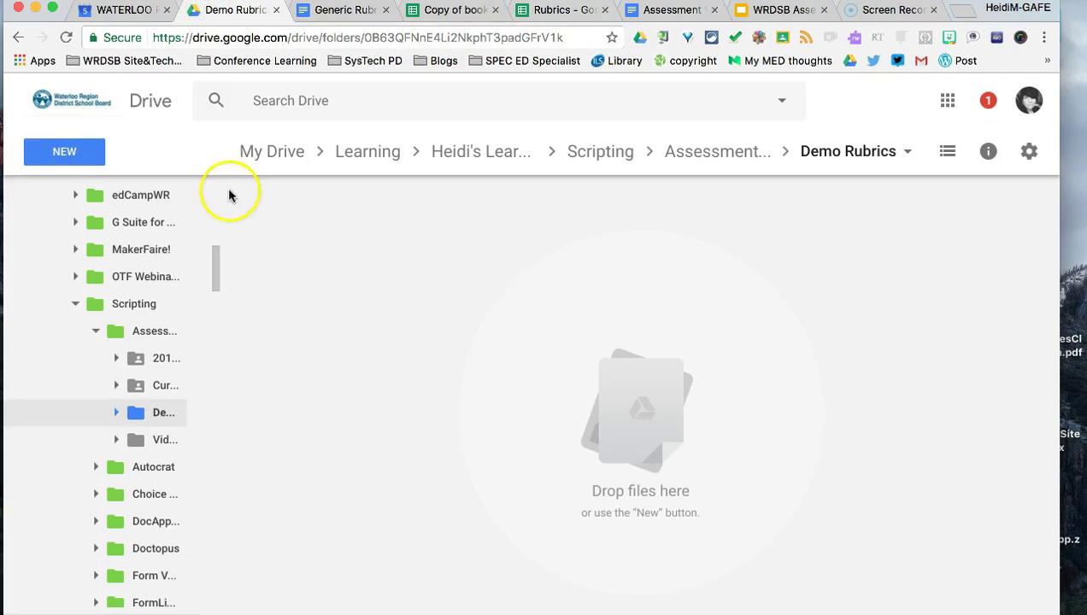
click(64, 152)
click(103, 295)
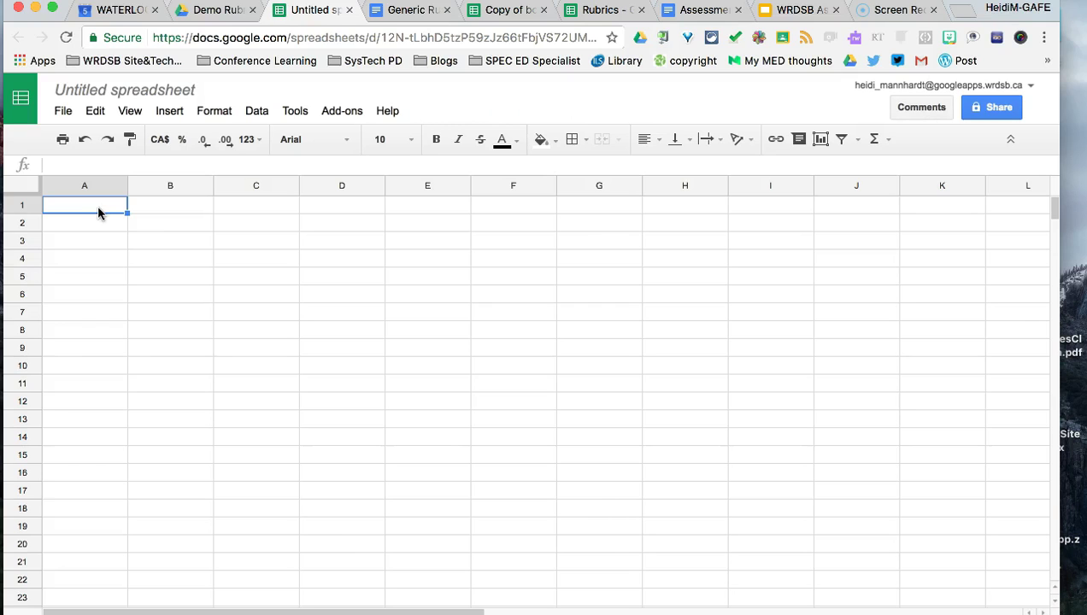
- Paste the copied rubric table at cell A1 and remove the bold formatting from it
key(super+v)
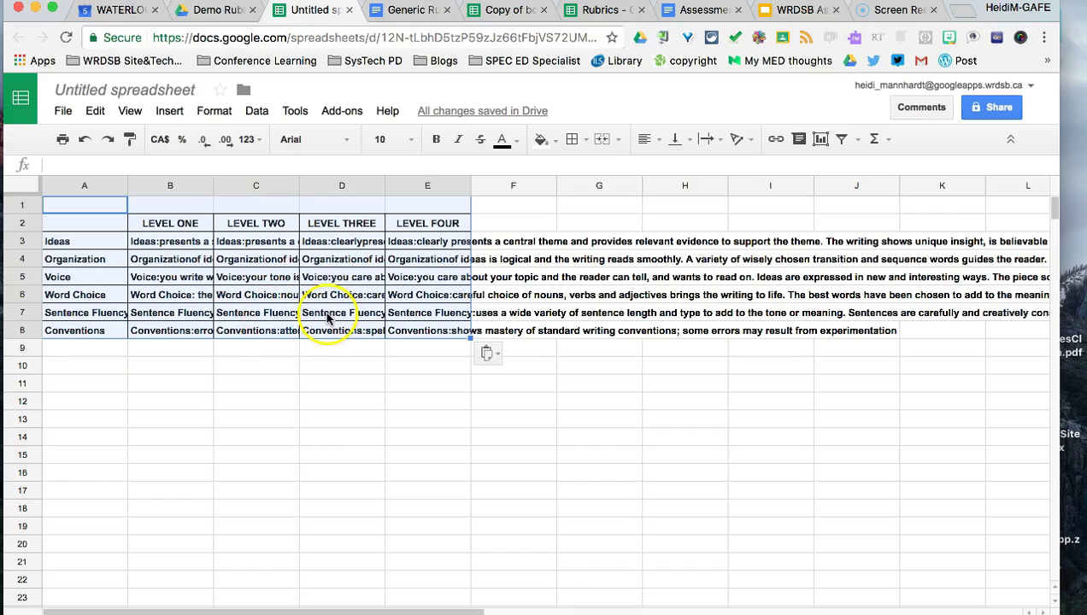
click(437, 141)
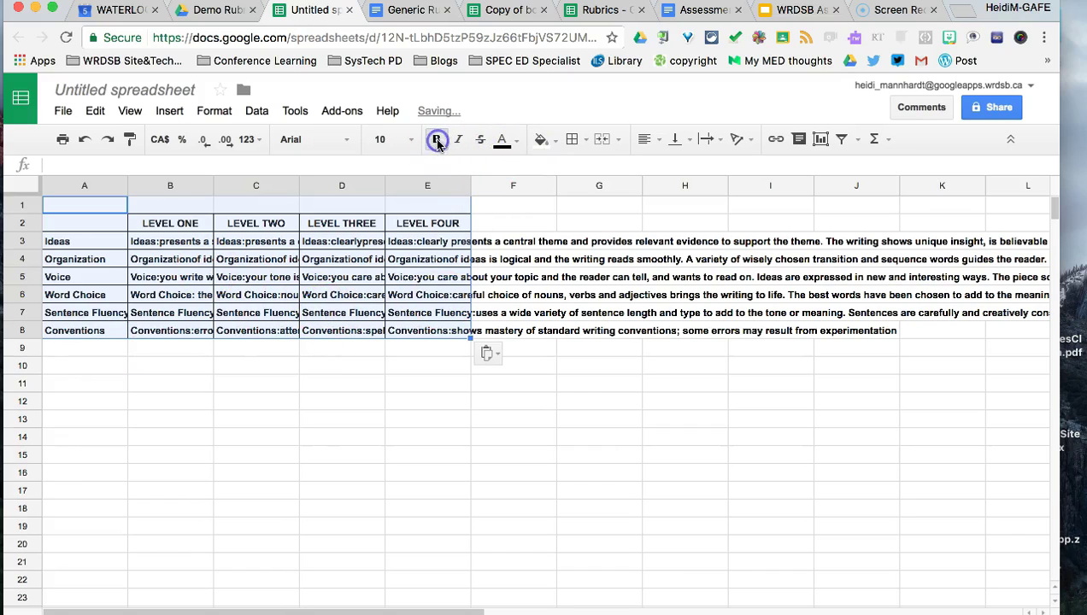
click(437, 141)
- Copy the rubric table A2:E8 and paste it transposed at cell A10
click(97, 227)
drag(96, 227, 443, 333)
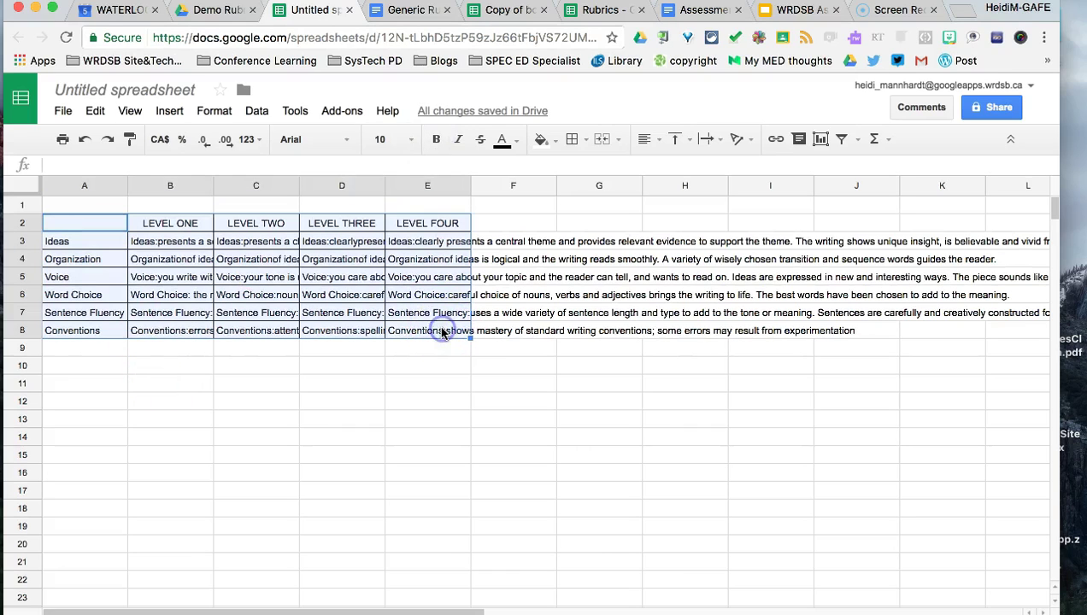
click(98, 365)
right_click(99, 367)
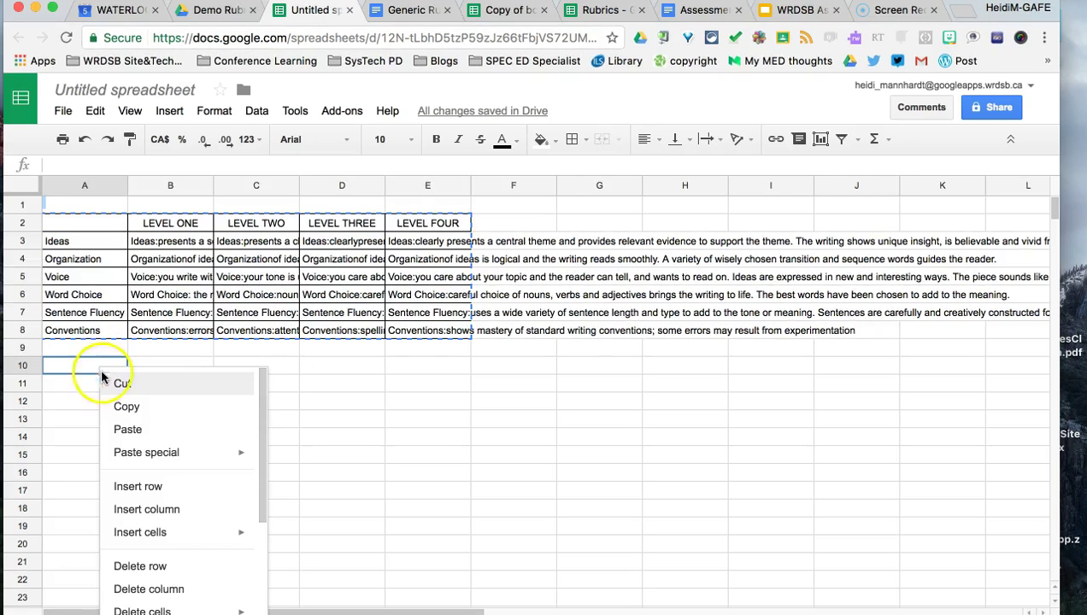
scroll(151, 451, down, 2)
mouse_move(154, 396)
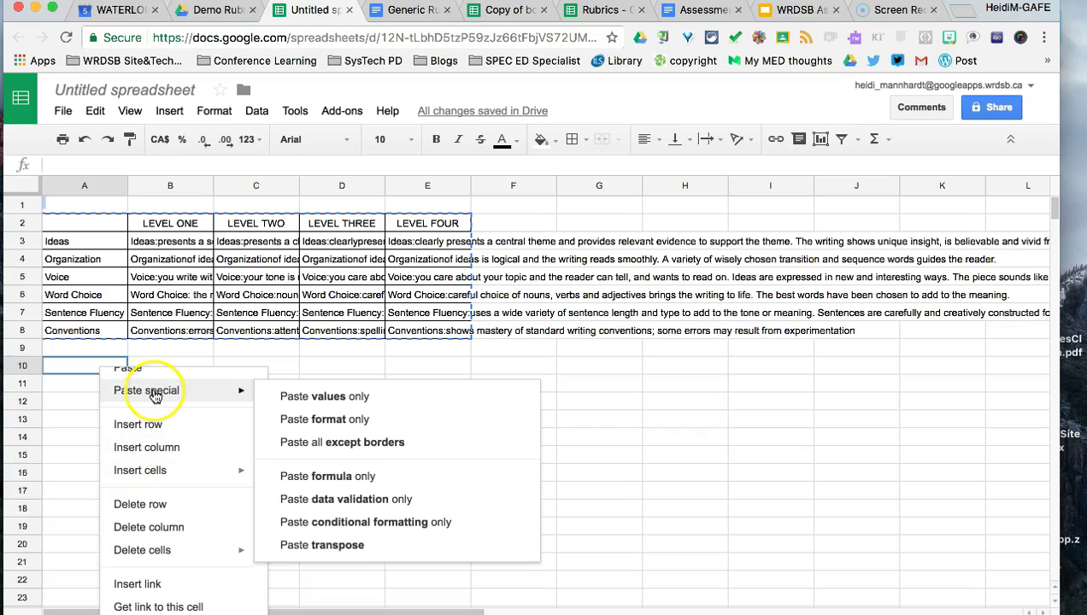
click(359, 553)
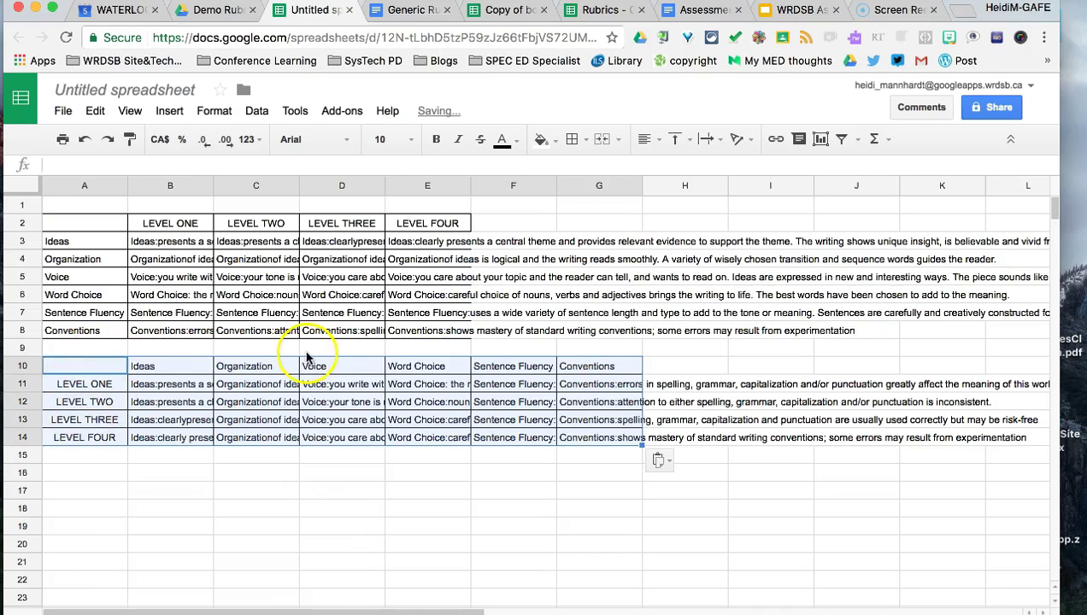
- Delete rows 1 to 9 containing the original, untransposed rubric table
drag(32, 212, 32, 345)
right_click(32, 348)
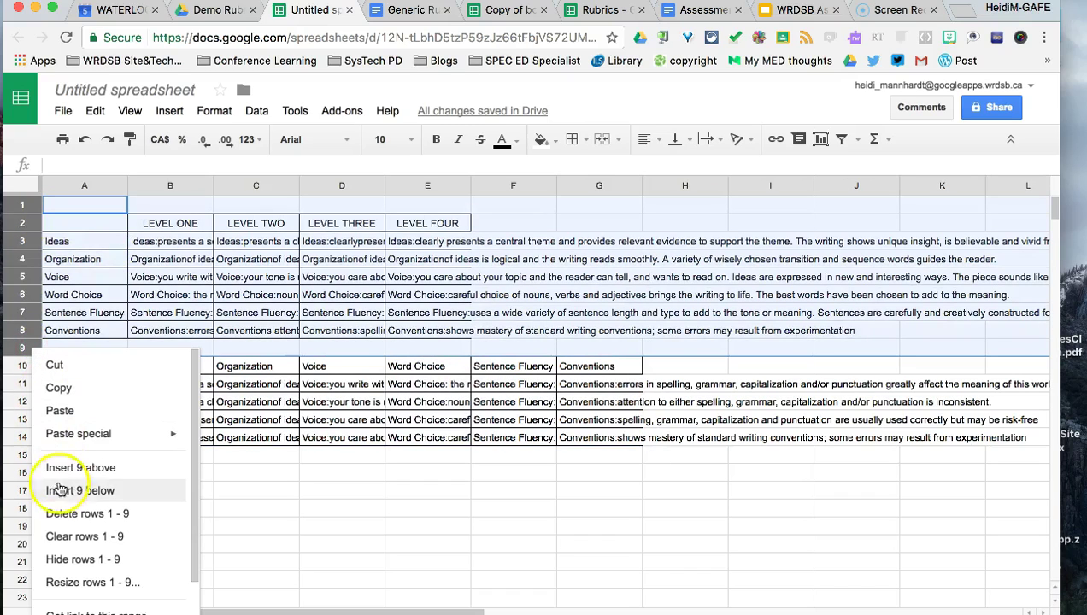
click(64, 515)
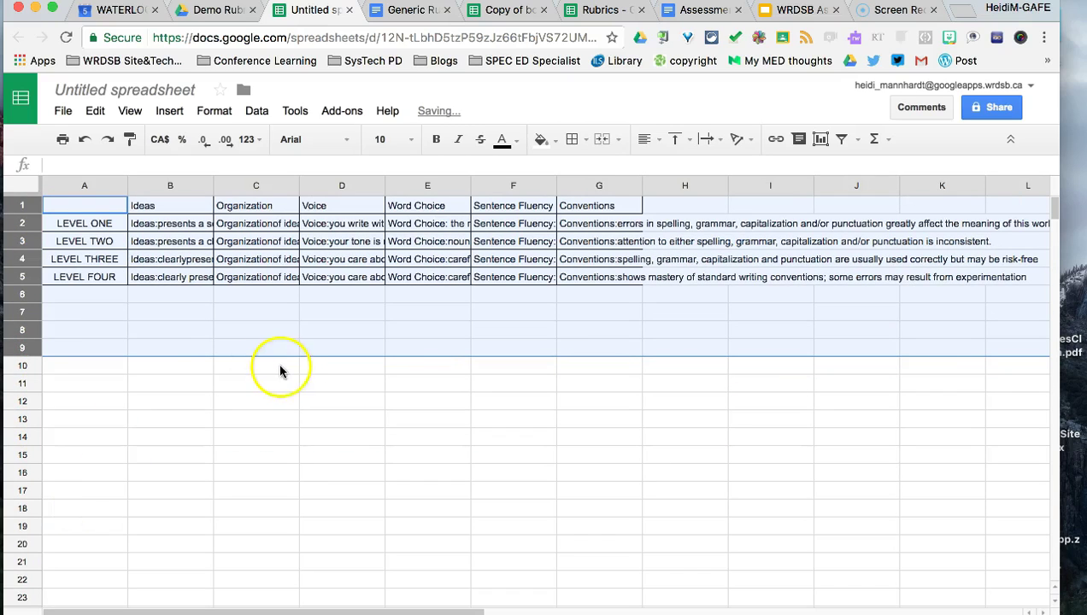
- Set text wrapping to Wrap for all cells in the sheet
click(29, 190)
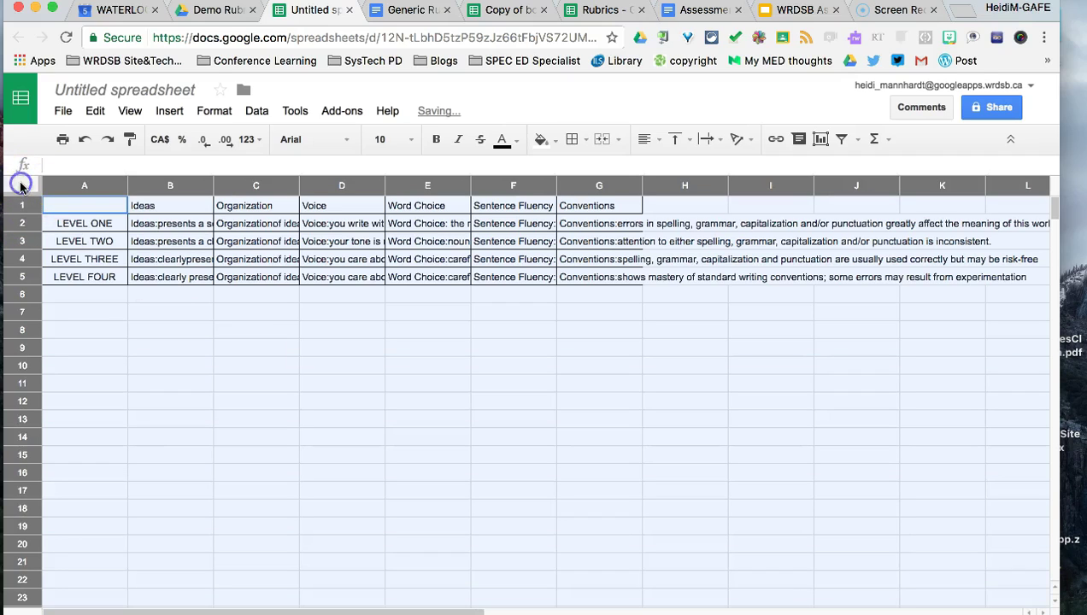
click(215, 112)
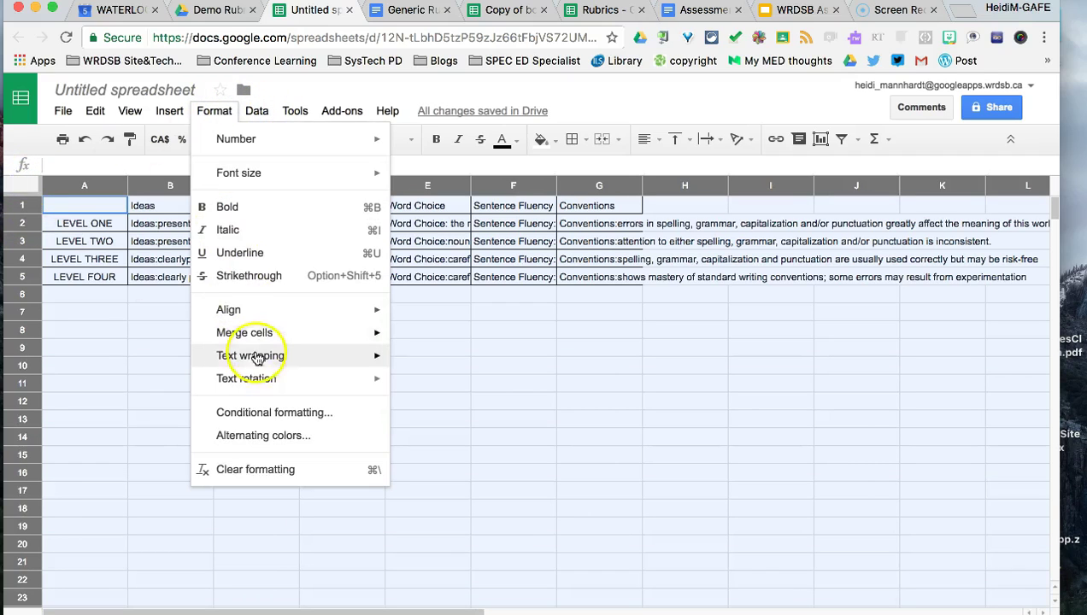
mouse_move(260, 357)
click(426, 383)
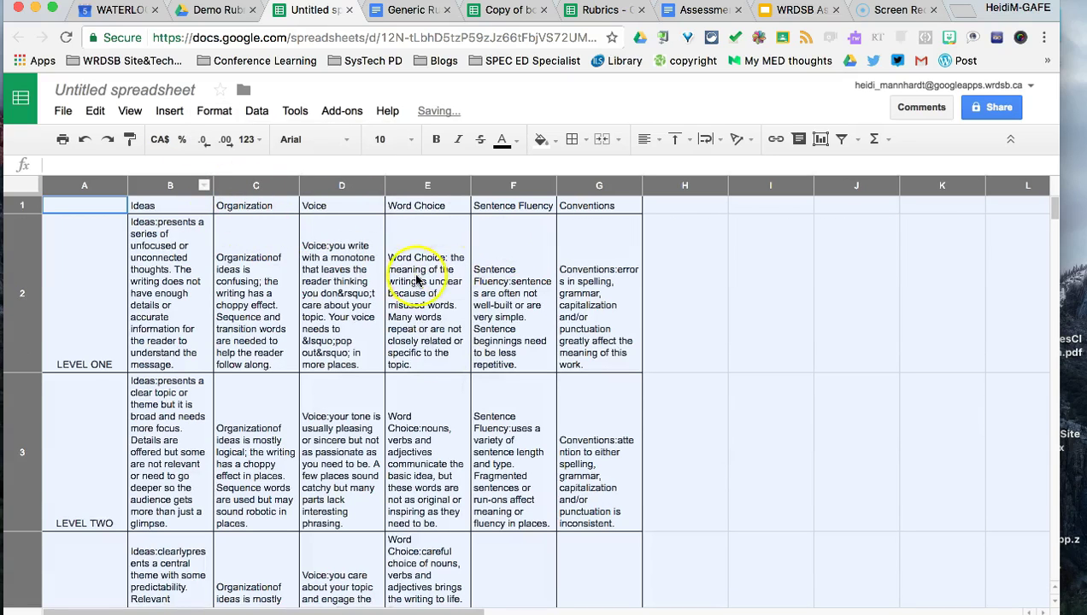
- Make the criteria headings in row 1, from Ideas to Conventions, bold
click(145, 208)
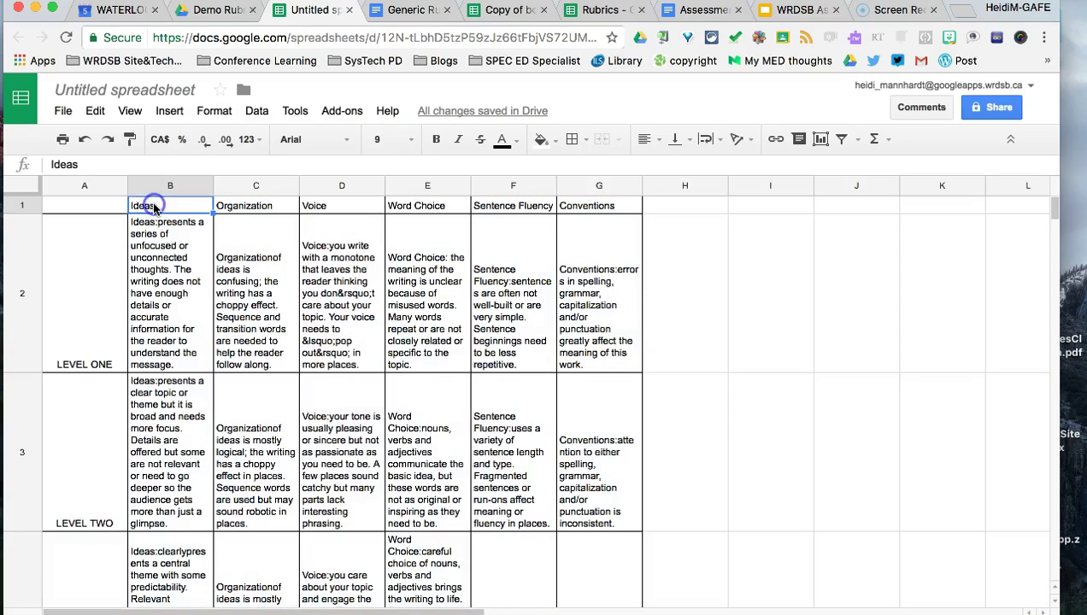
shift+click(560, 209)
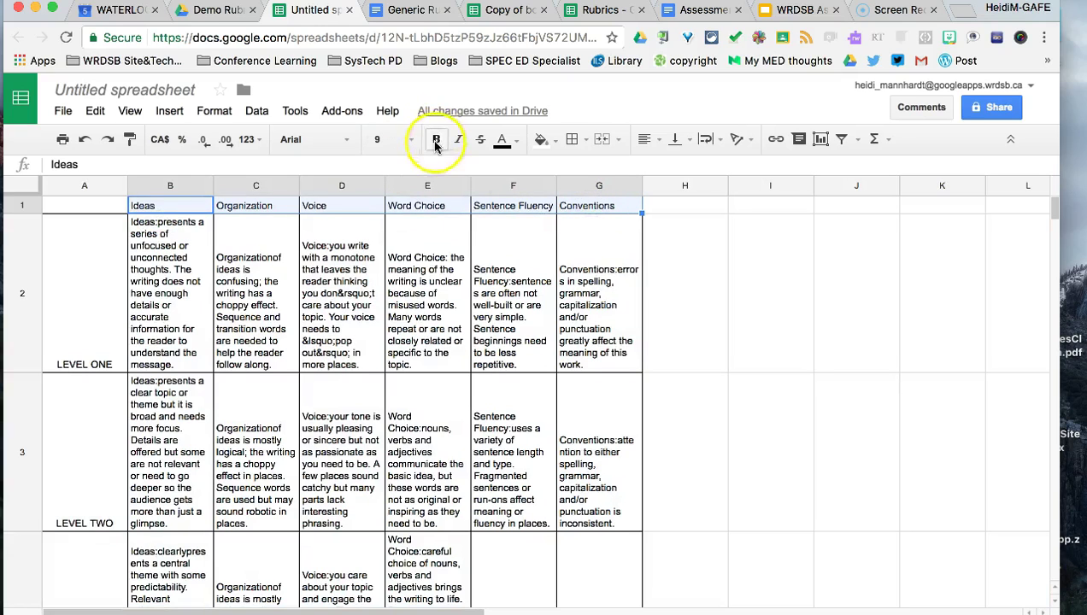
click(436, 139)
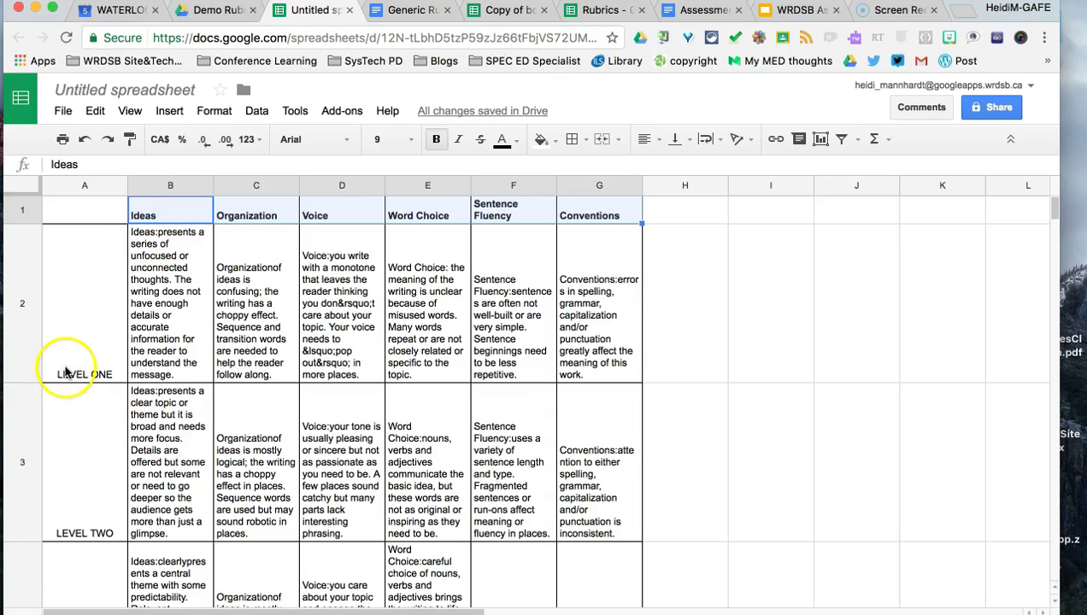
- Prefix the Level One description in the Ideas column with "L1 -"
click(67, 178)
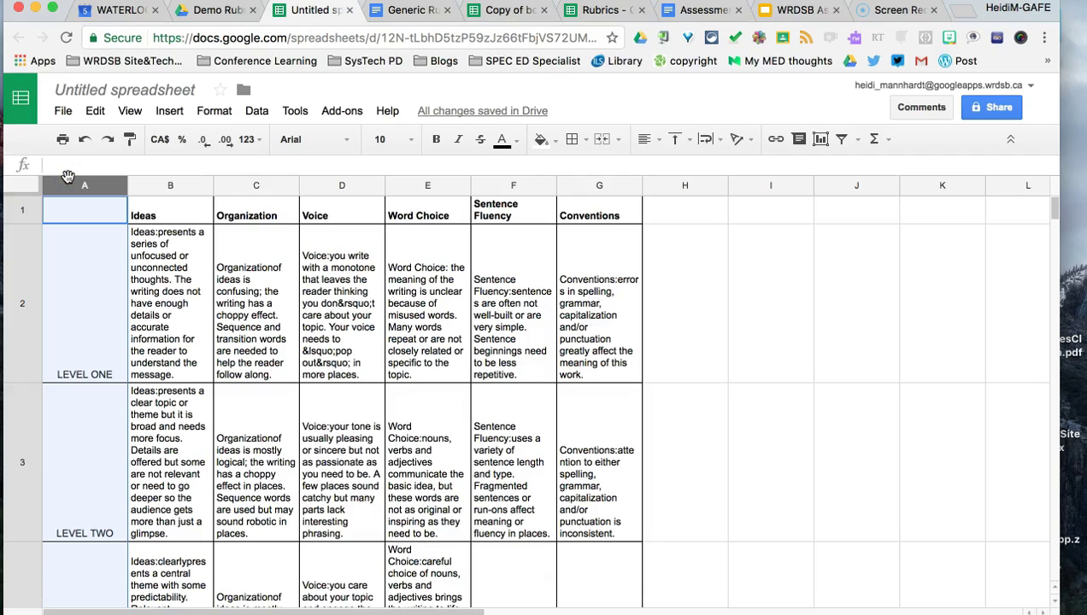
click(169, 186)
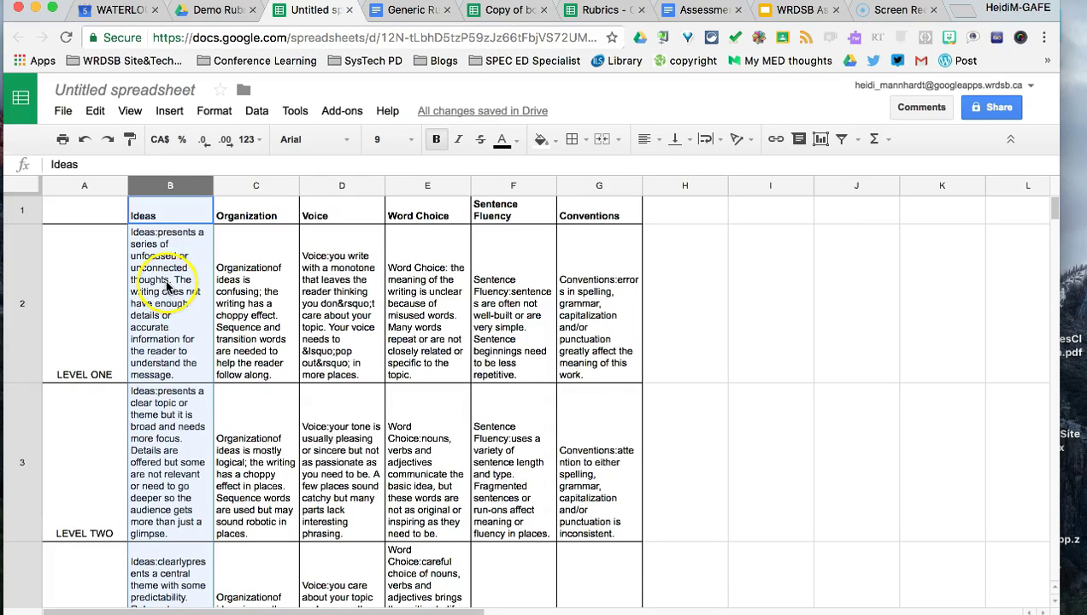
click(141, 231)
click(134, 232)
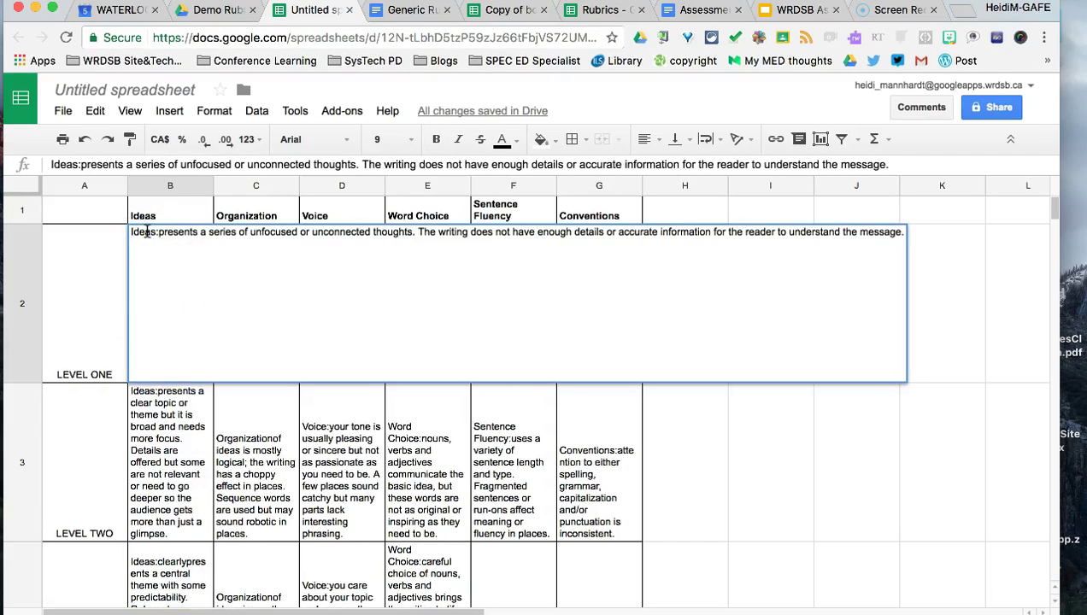
text(L1 -)
key(Return)
- Prefix the Level One description in the Organization column with "L1 -"
click(233, 289)
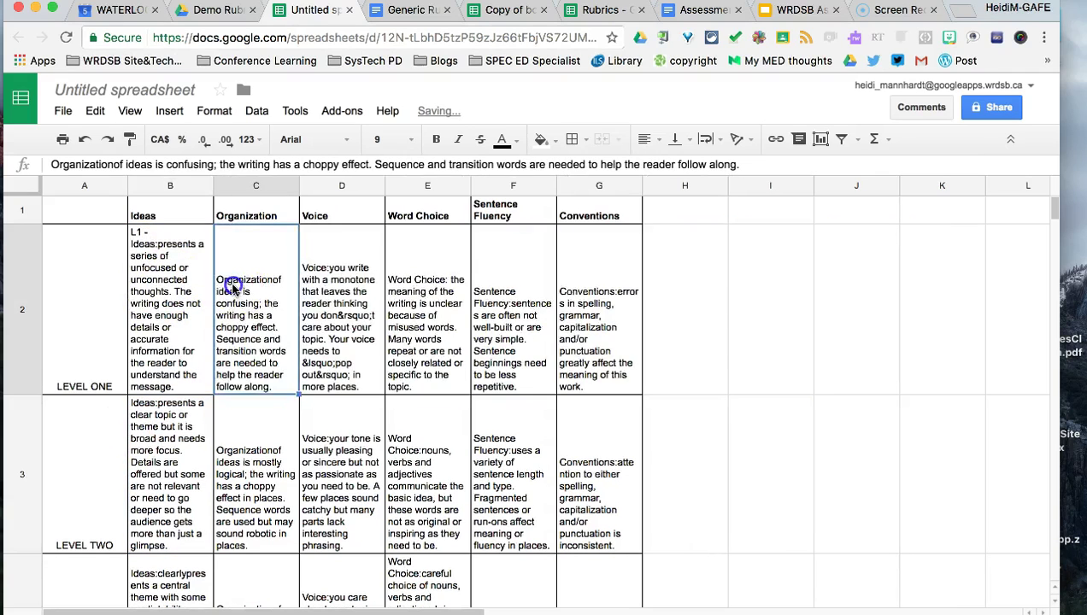
double_click(233, 286)
click(218, 233)
click(219, 234)
text(L)
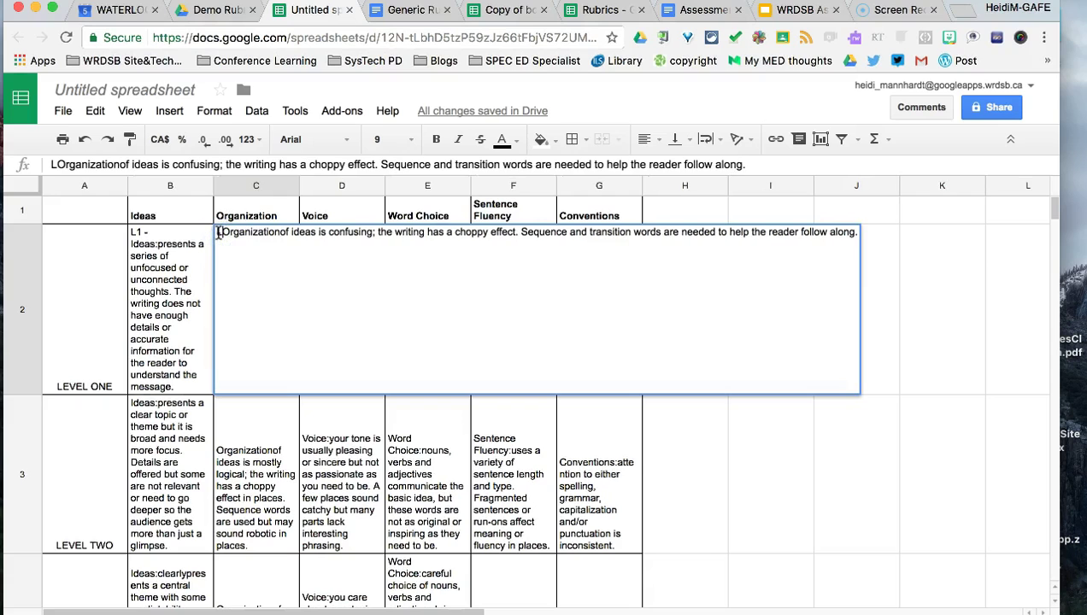
text(1 -)
key(Return)
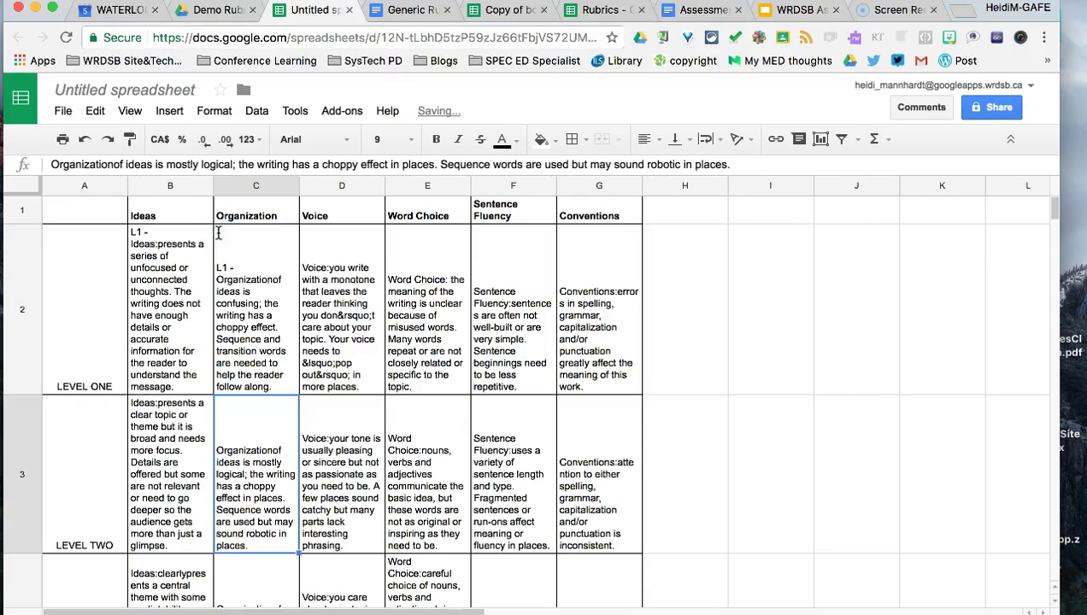
- Prefix the Level One Voice description with "L1", and the Word Choice and Sentence Fluency descriptions with "L1 -"
double_click(329, 270)
click(304, 235)
text(L1)
key(Return)
double_click(391, 232)
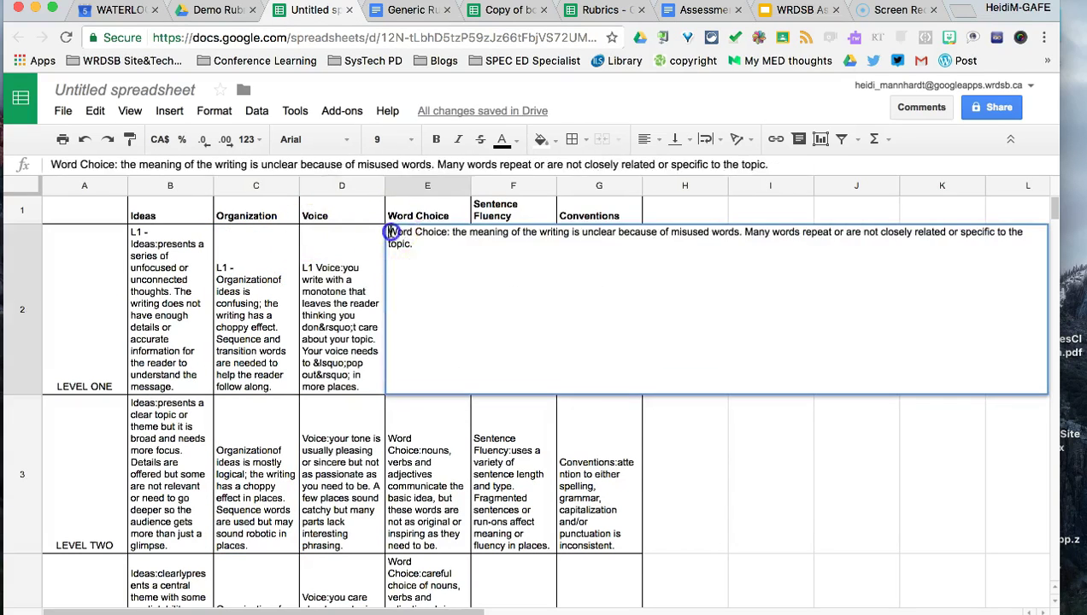
text(L1 -)
double_click(476, 236)
click(477, 234)
text(L1 -)
- Prefix the Ideas descriptions for Levels Two, Three and Four with "L2 -", "L3 -" and "L4 -" respectively
double_click(136, 403)
text(L2 -)
key(Return)
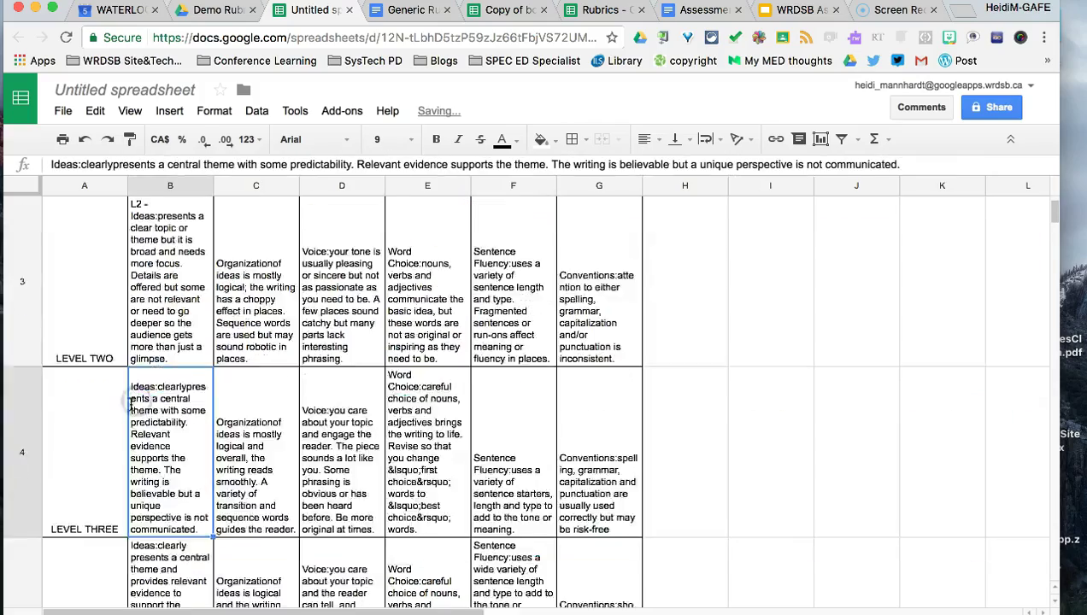
double_click(134, 400)
text(L3 -)
key(Return)
double_click(135, 378)
text(L4 -)
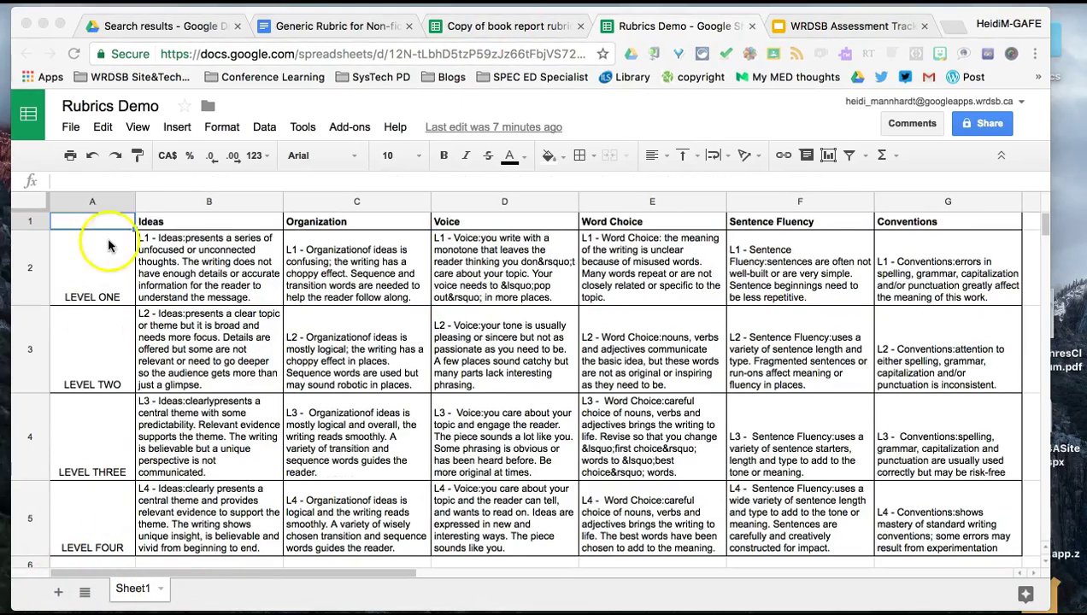
- Add a second blank sheet to the Rubrics Demo spreadsheet
click(61, 592)
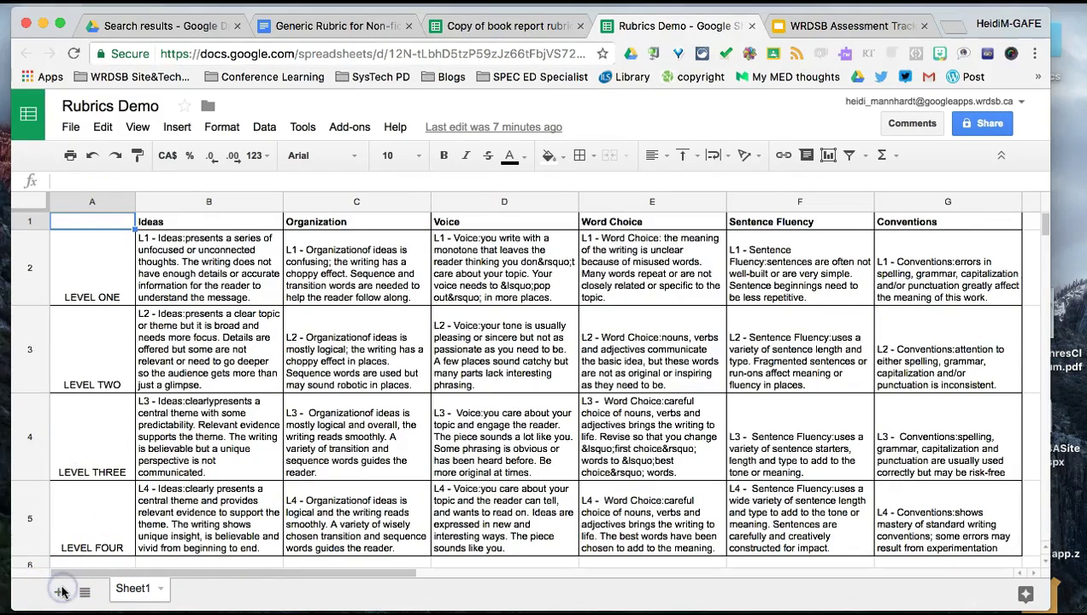
click(62, 592)
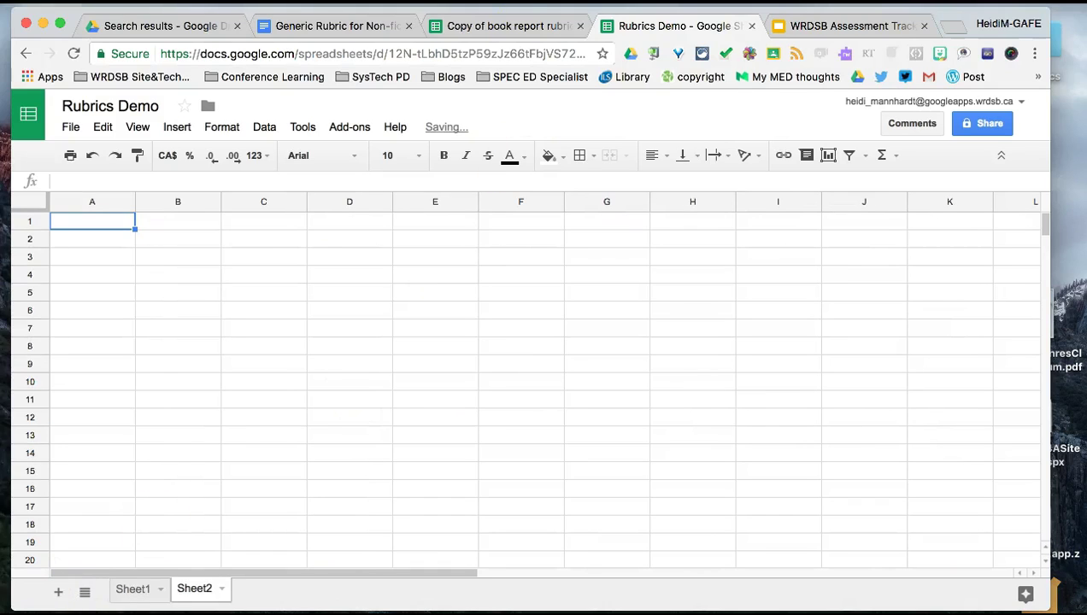
- Switch to the Copy of book report rubric spreadsheet and copy the whole rubric, cells A1 through E5
click(485, 24)
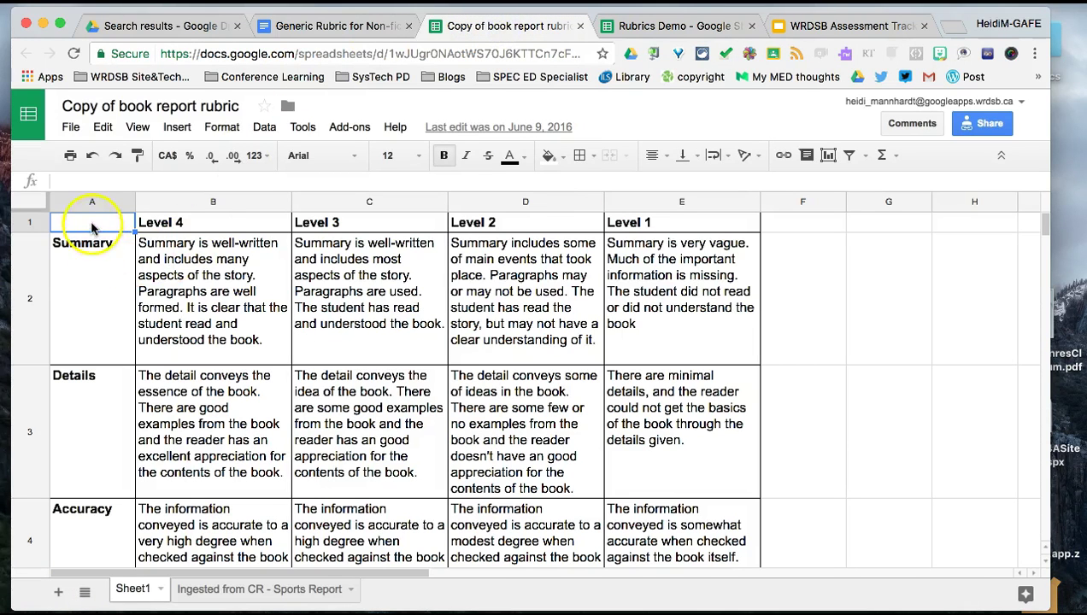
scroll(631, 323, down, 5)
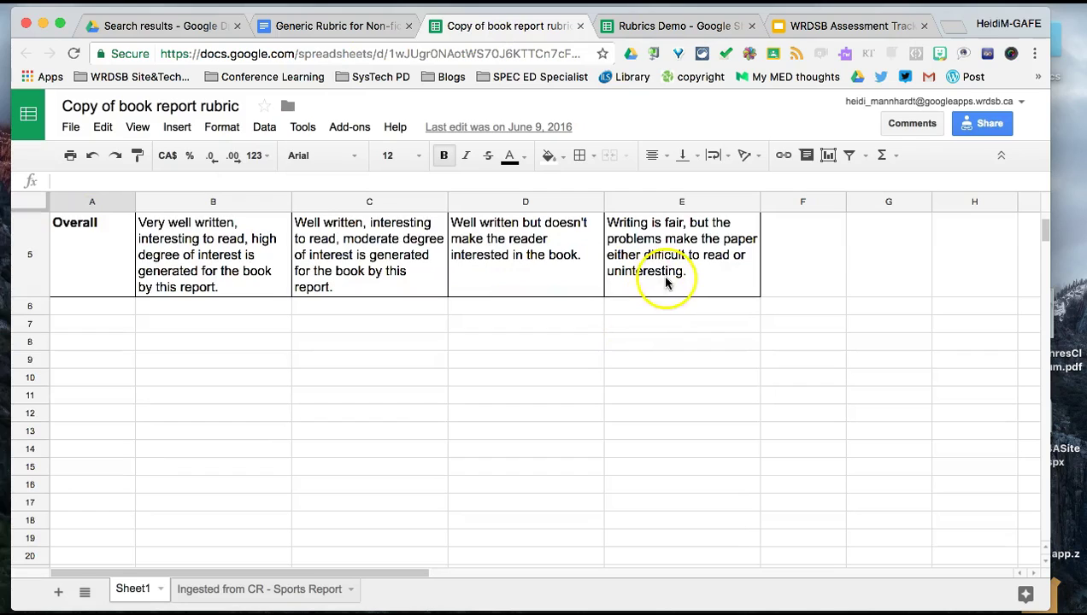
shift+click(670, 282)
key(ctrl+c)
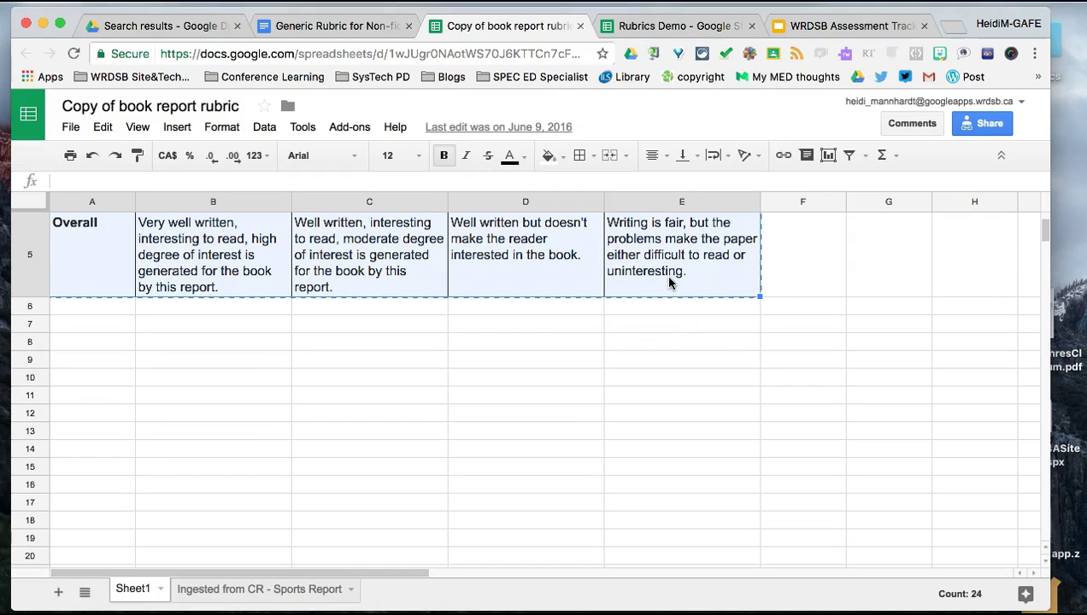
- Try to paste the copied rubric transposed at cell A1 of Sheet2 in the Rubrics Demo spreadsheet
click(665, 24)
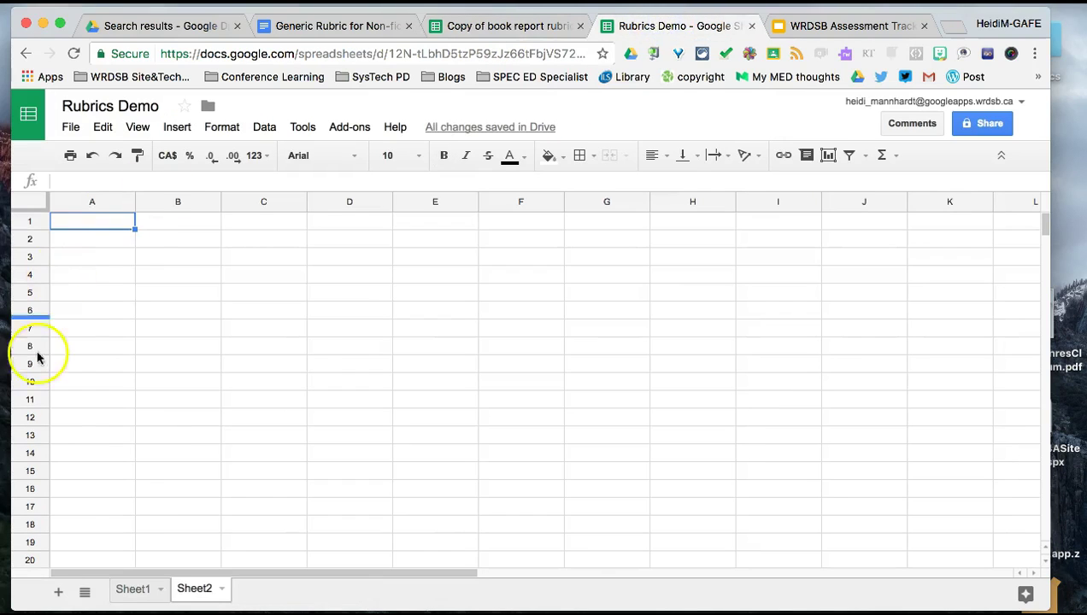
right_click(89, 227)
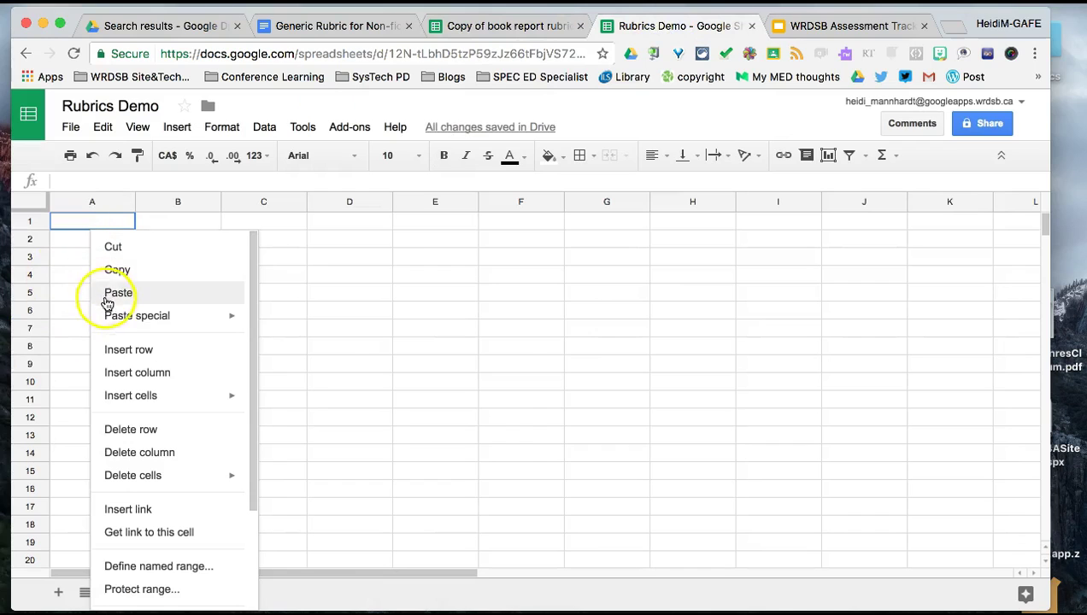
mouse_move(144, 318)
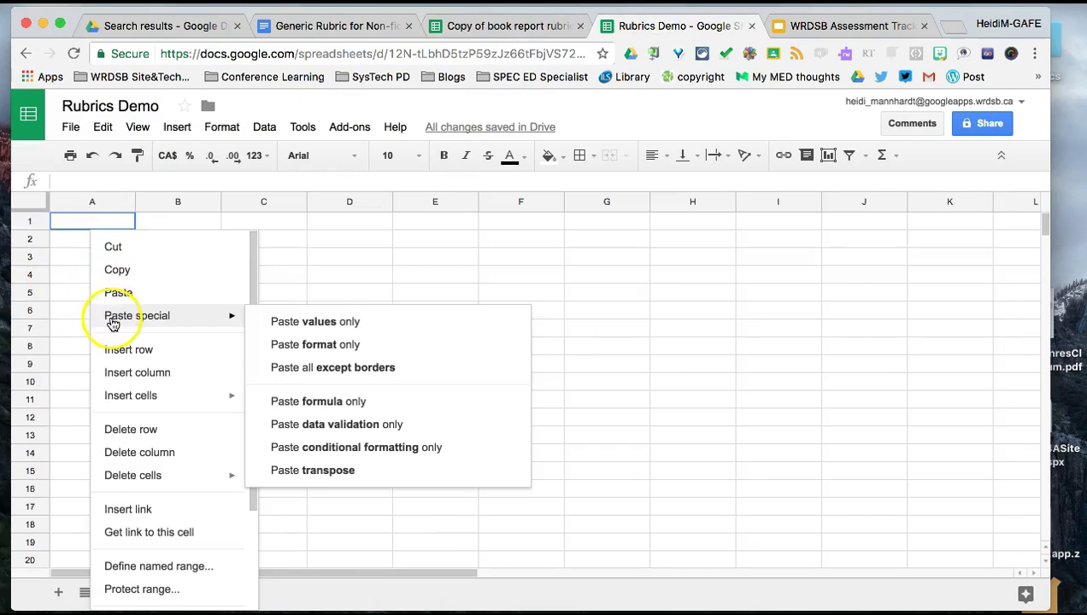
click(341, 471)
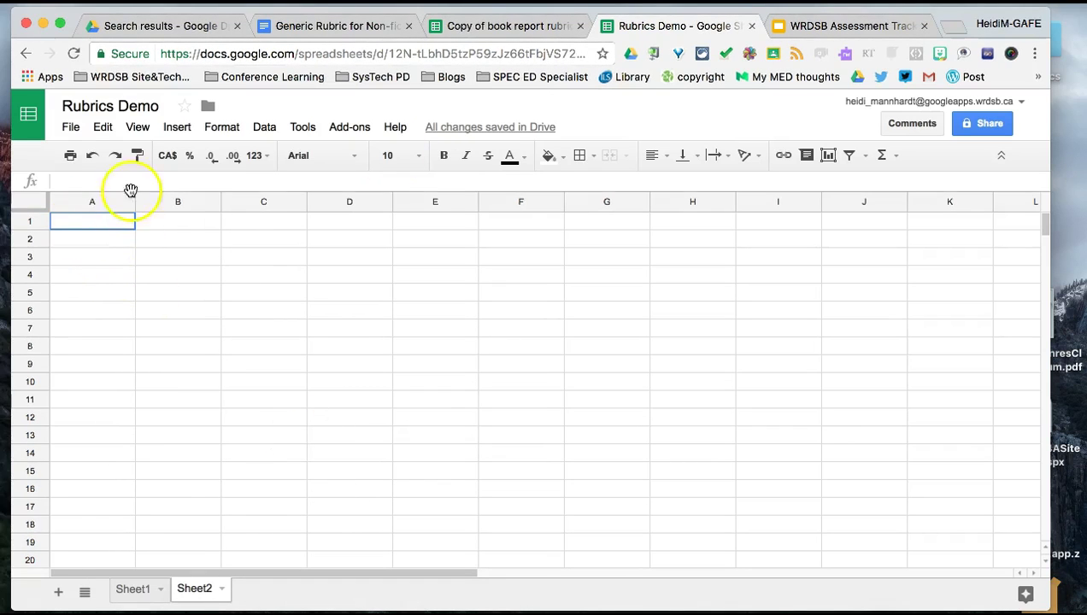
- Check the copied range in the book report rubric, then paste it normally at cell A1 of Sheet2 in Rubrics Demo
click(473, 30)
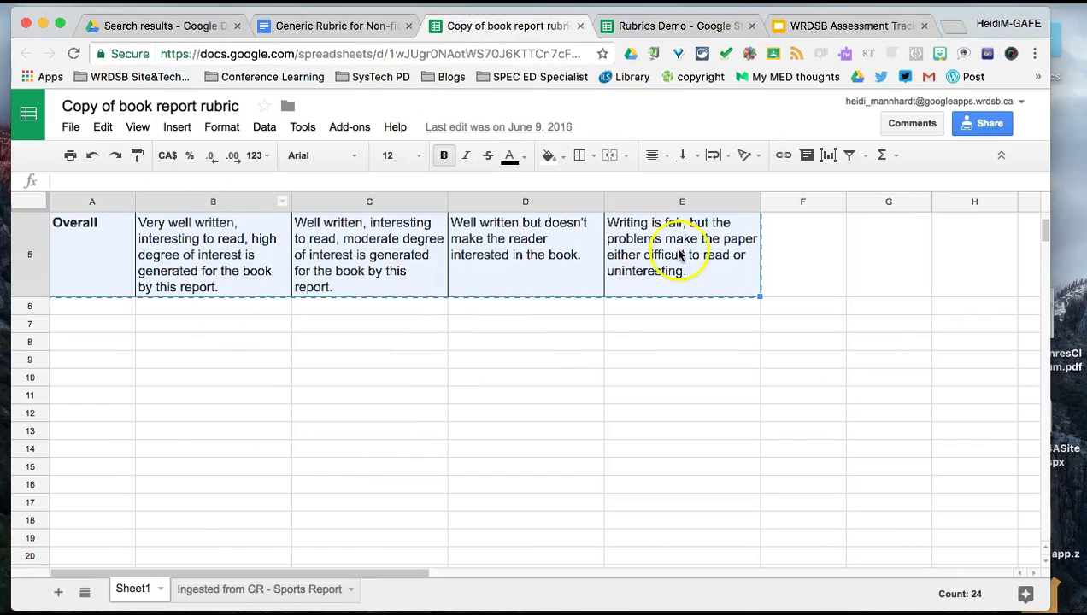
click(656, 25)
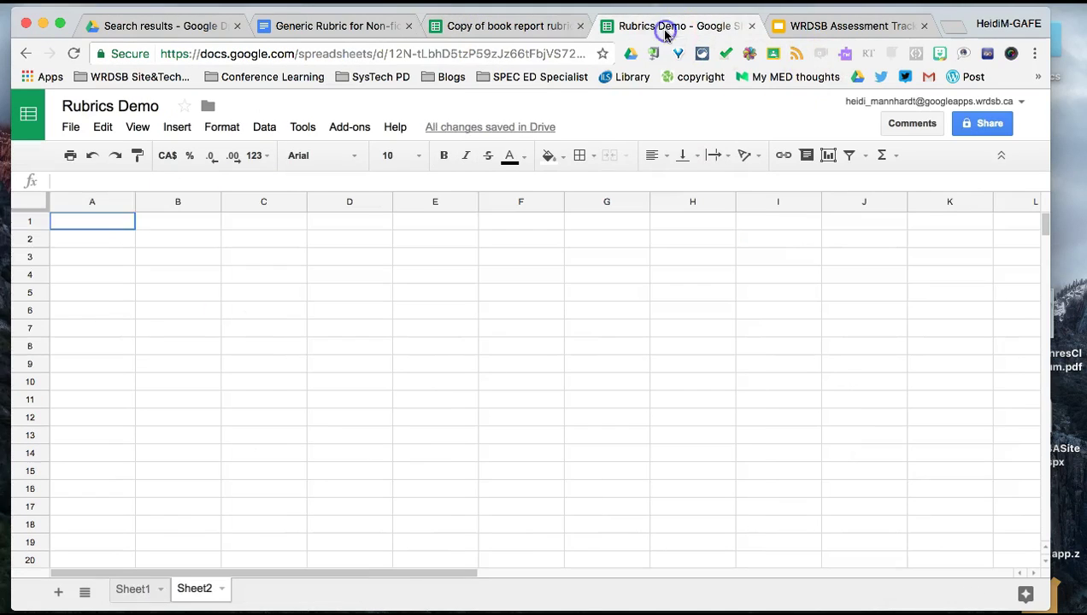
right_click(72, 224)
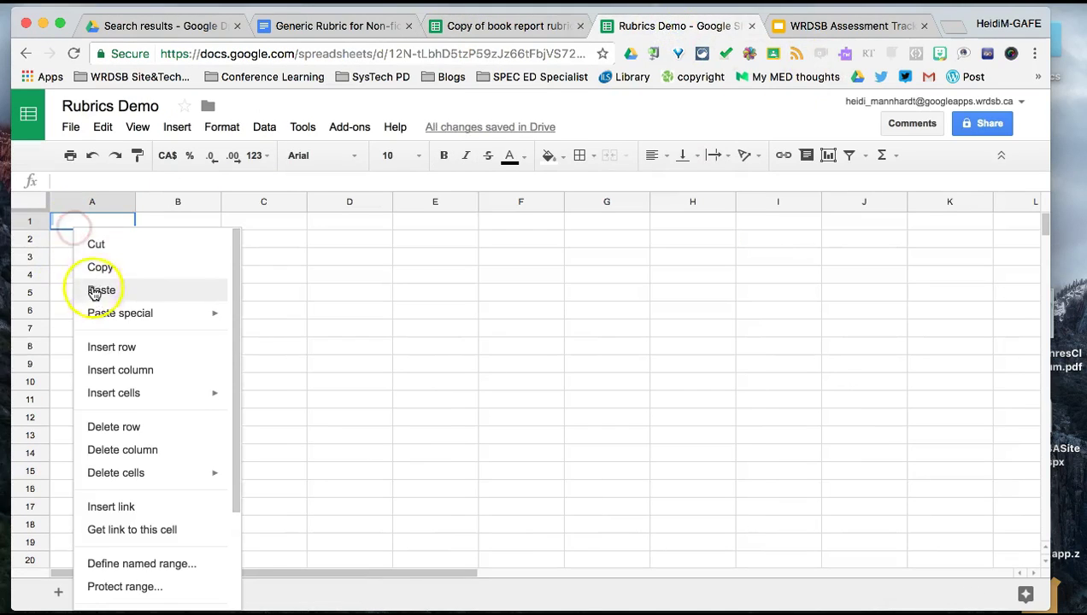
click(96, 295)
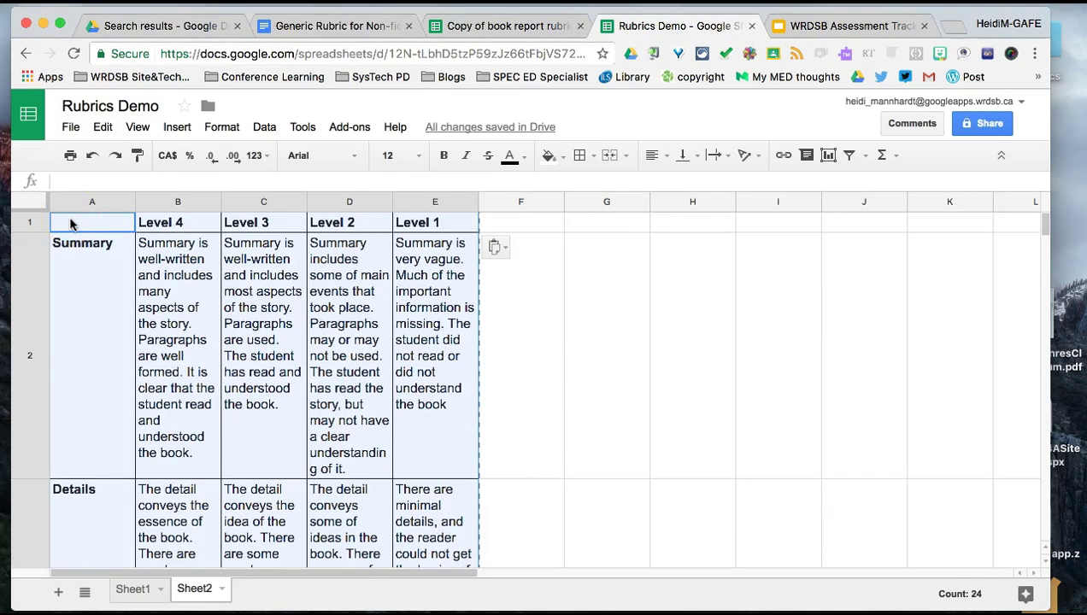
- Paste the rubric transposed over the pasted copy at A1, making the criteria columns and the levels rows
right_click(72, 224)
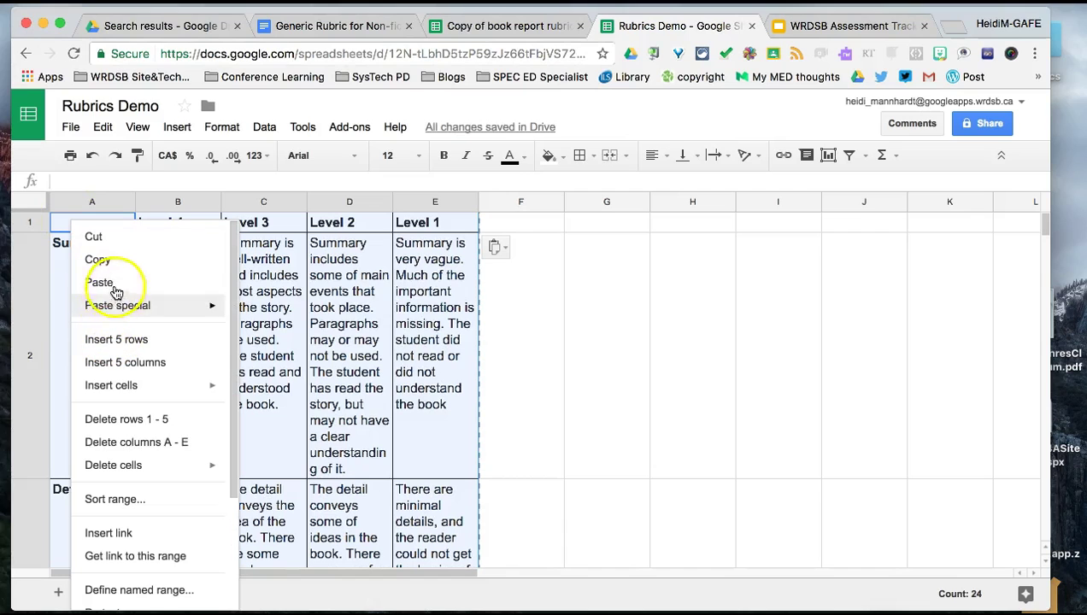
mouse_move(155, 308)
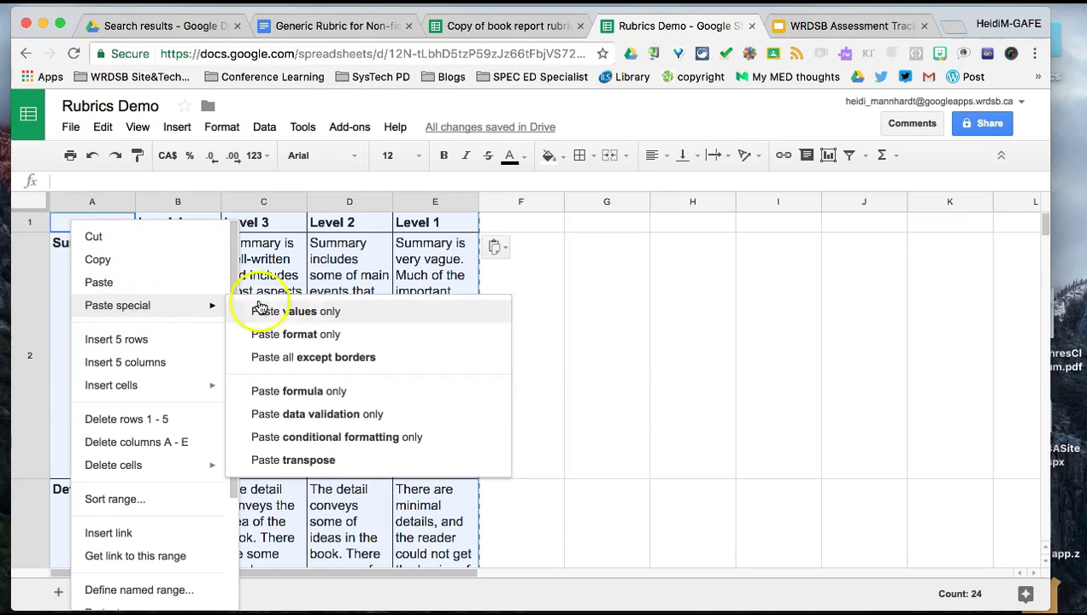
click(323, 459)
scroll(577, 432, down, 2)
scroll(577, 431, down, 1)
scroll(577, 432, up, 3)
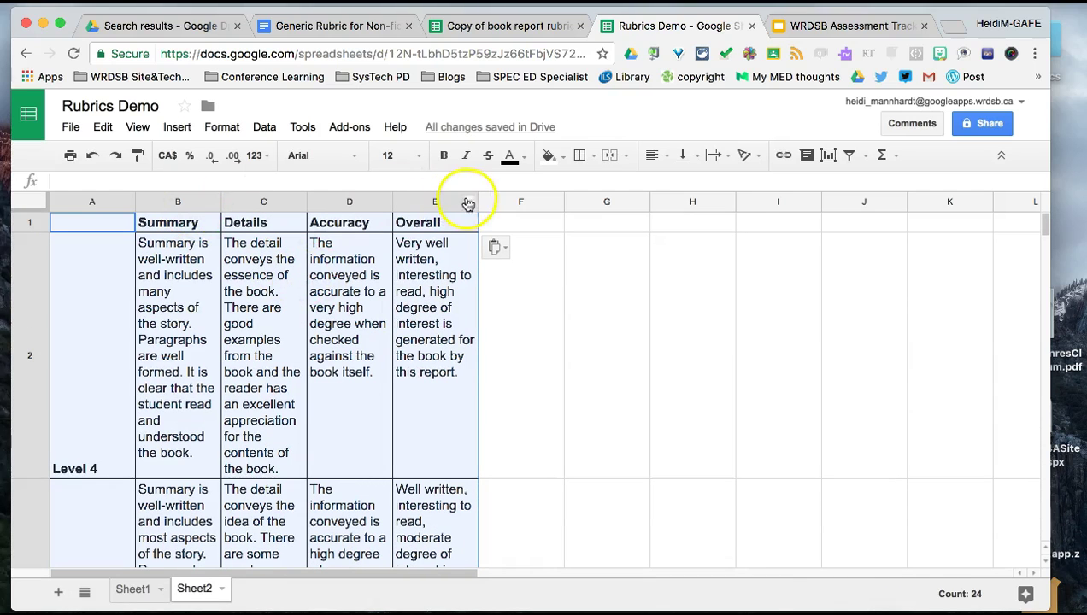
- Widen columns A through E of the transposed rubric to one equal, larger width
drag(477, 200, 530, 200)
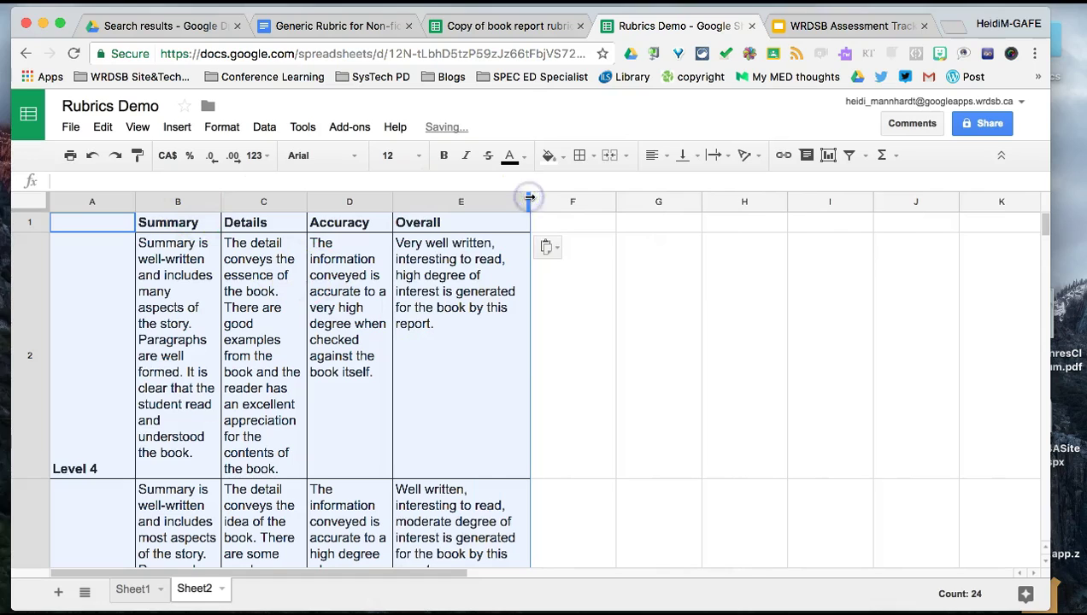
drag(107, 203, 563, 203)
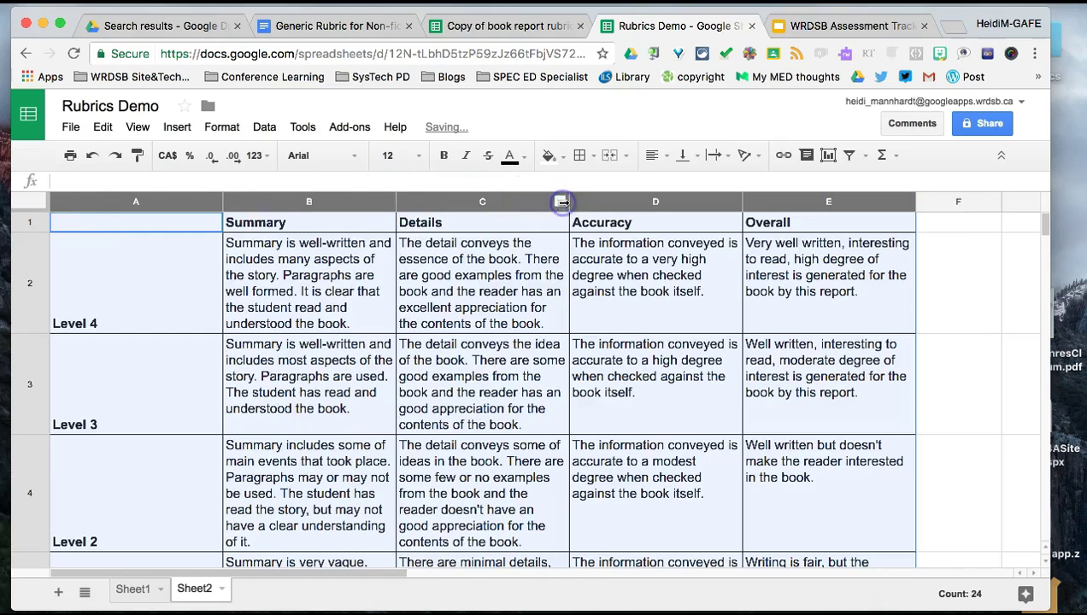
- Try to add the "L4" label to the Level 4 description in the Summary column
click(74, 312)
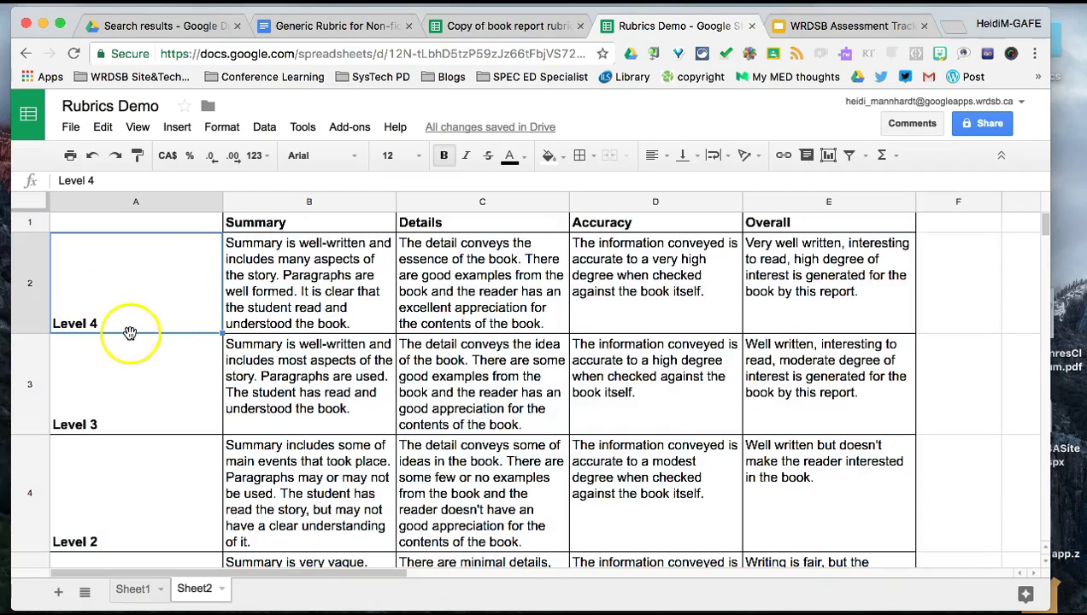
double_click(228, 247)
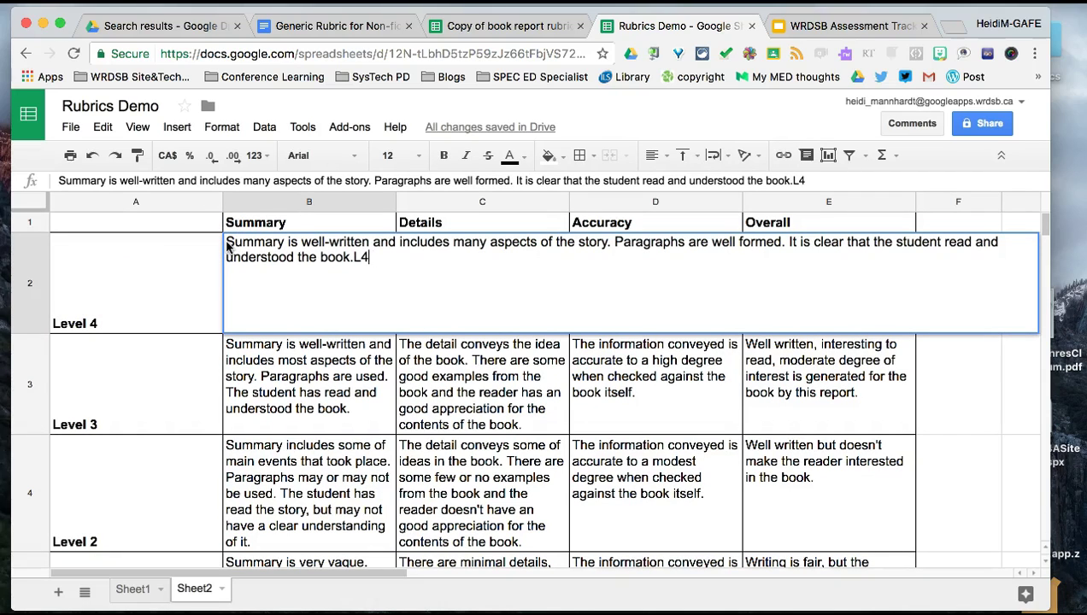
key(Return)
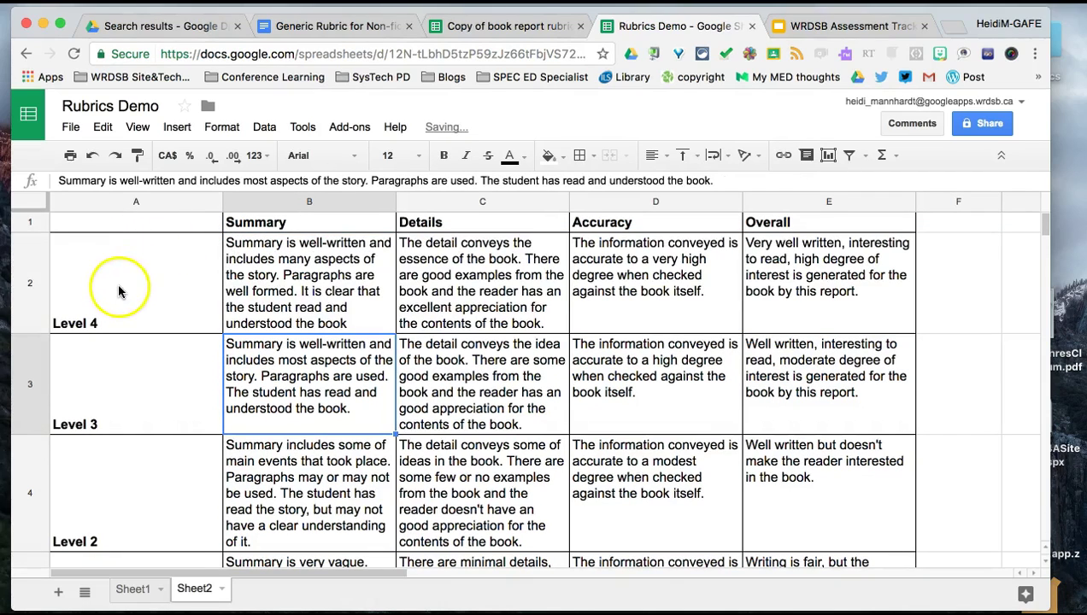
- Return to Sheet1 and select the whole column A containing the level names
click(133, 589)
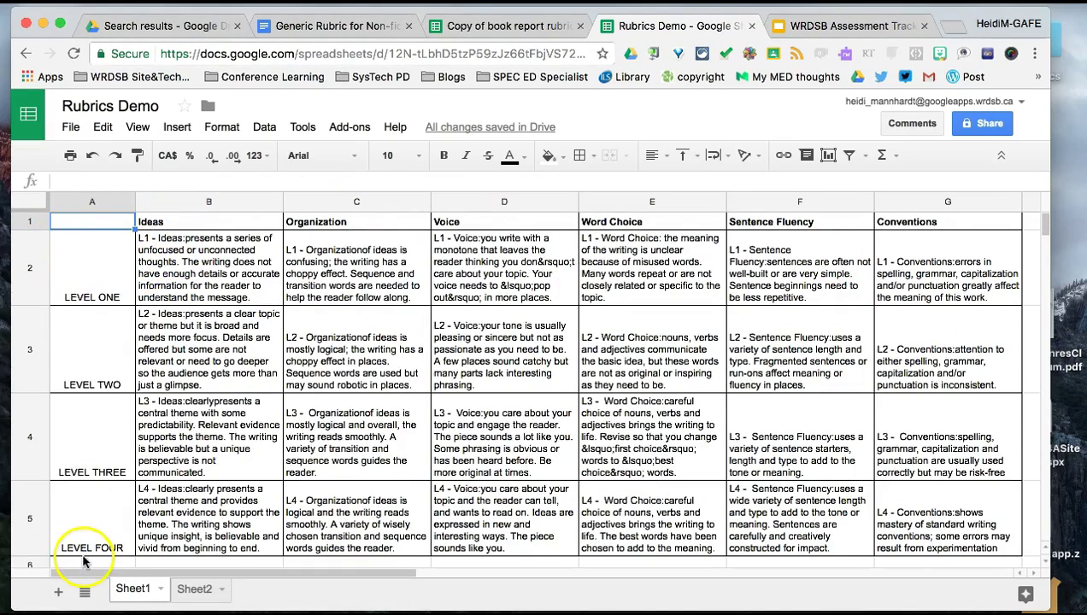
click(189, 202)
click(90, 203)
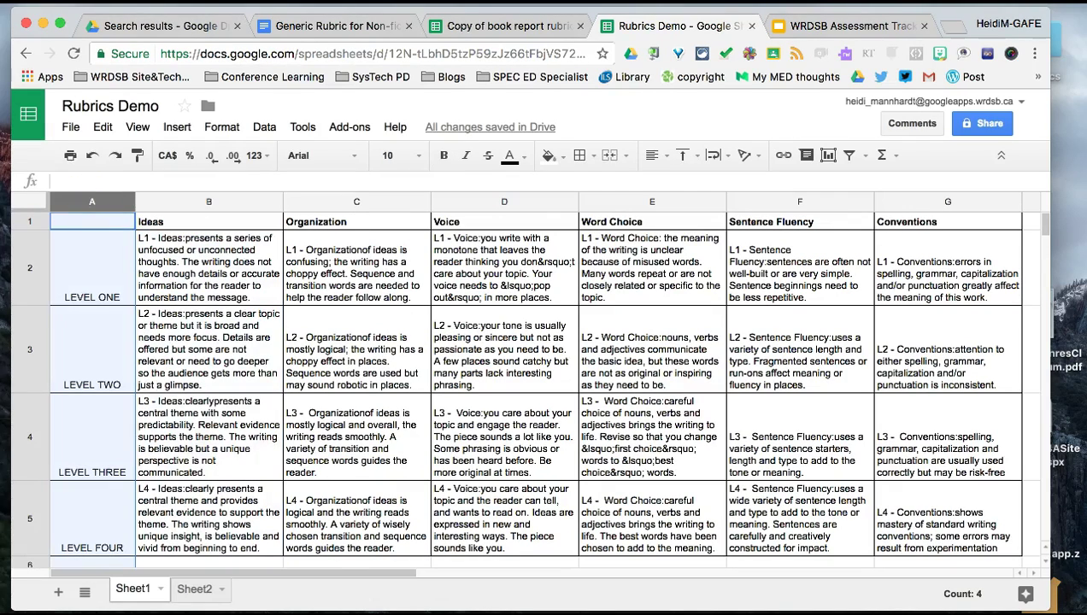